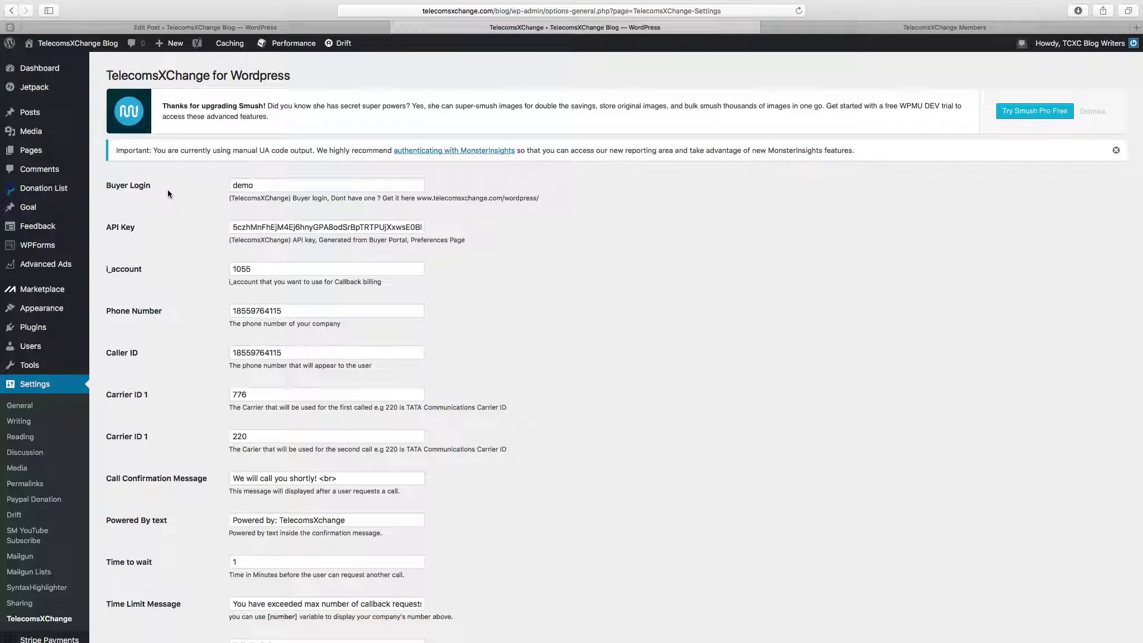
- Switch to the TelecomsXChange Members portal's Live Calls page, which shows 0 calls
{"action": "left_click", "coordinate": [918, 31]}
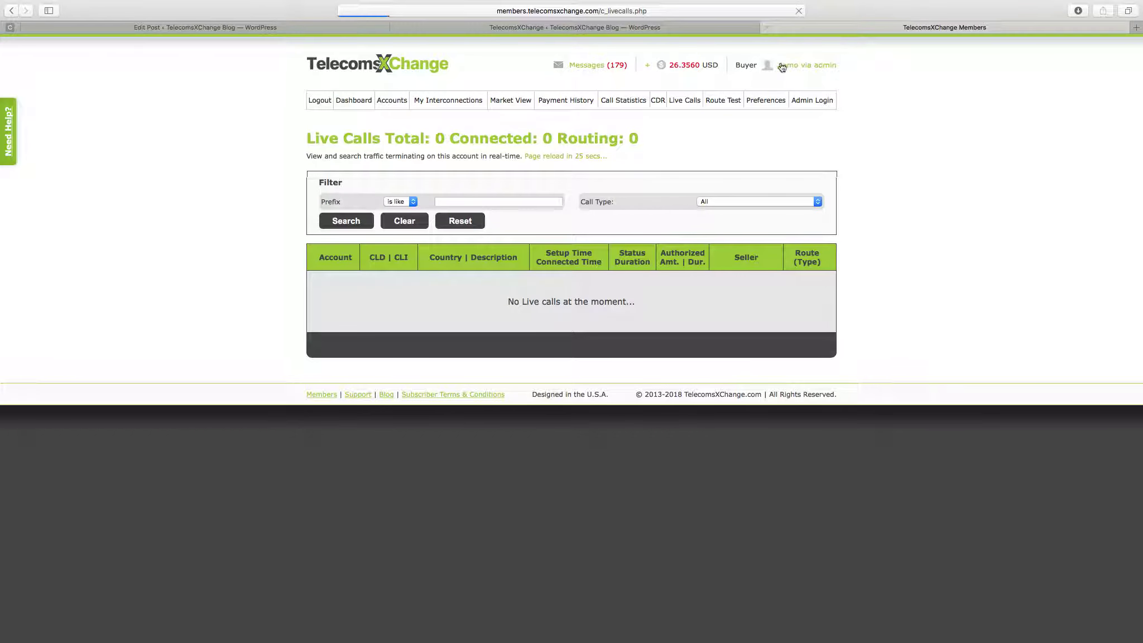
- Copy the portal login from Preferences into the plugin's Buyer Login field
{"action": "left_click", "coordinate": [766, 99]}
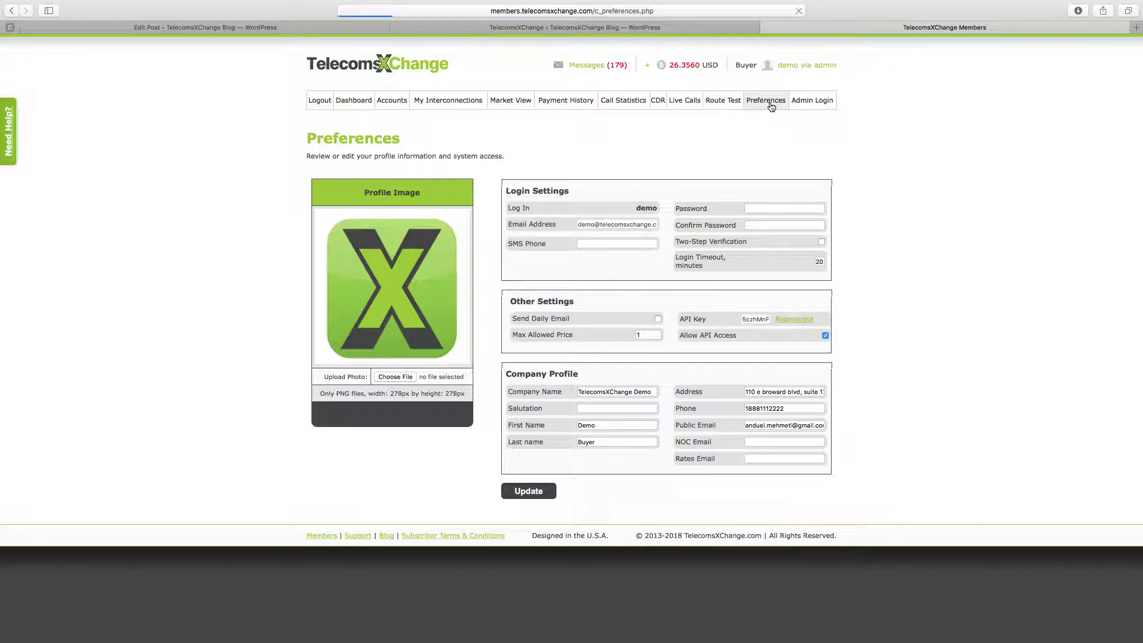
{"action": "double_click", "coordinate": [645, 206]}
{"action": "key", "text": "super+c"}
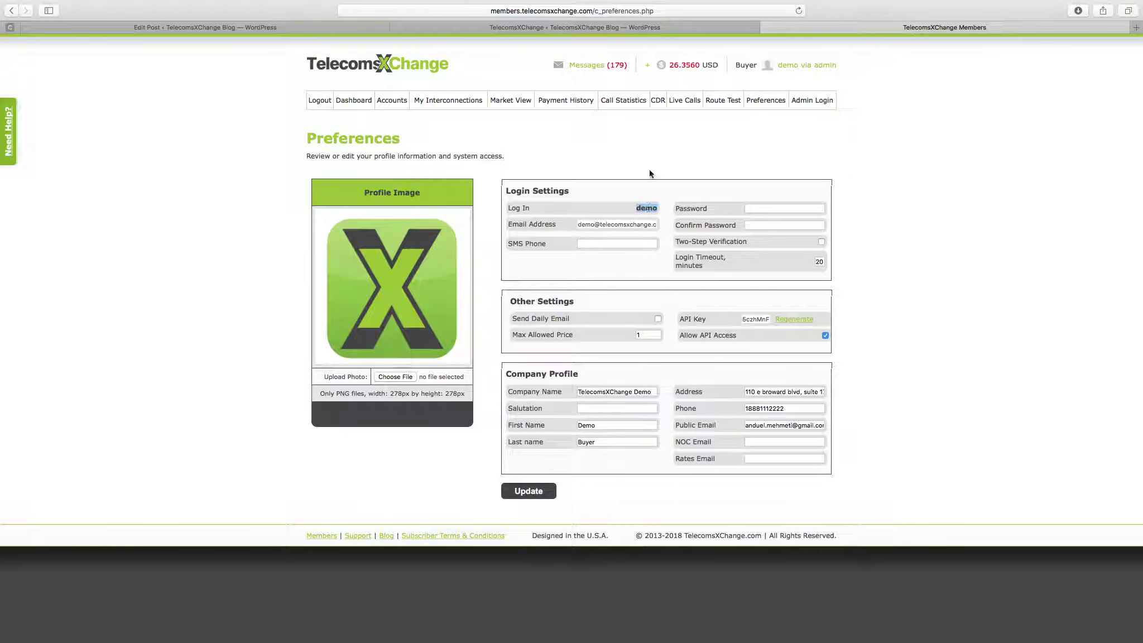
{"action": "left_click", "coordinate": [571, 30]}
{"action": "double_click", "coordinate": [294, 185]}
{"action": "key", "text": "super+v"}
{"action": "left_click", "coordinate": [570, 280]}
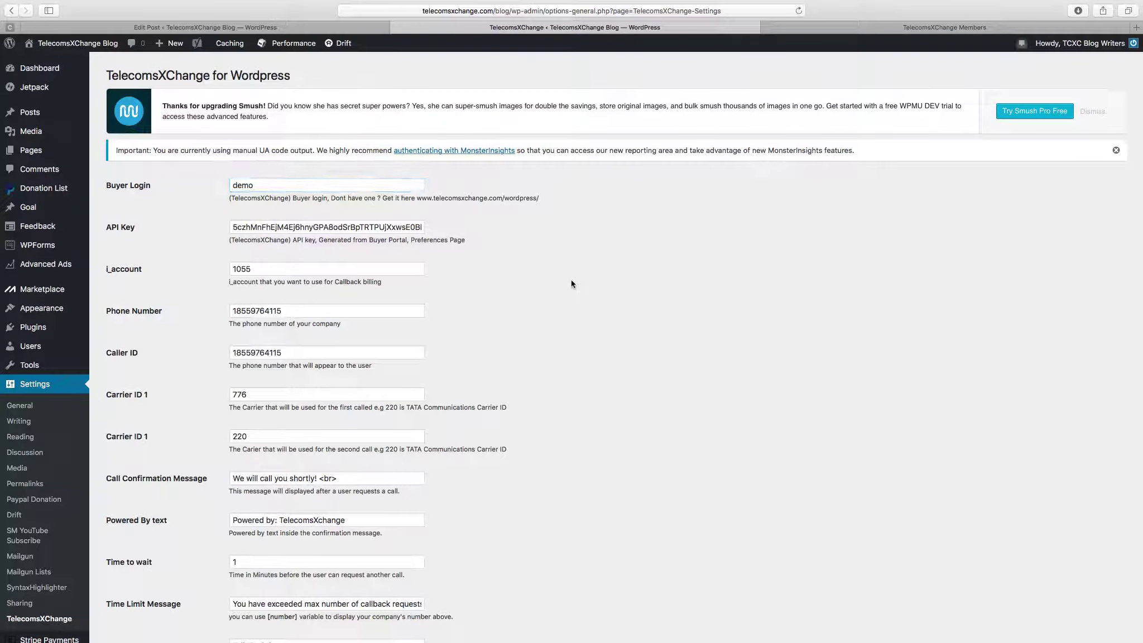
- Copy the portal's API key into the plugin's API Key field
{"action": "double_click", "coordinate": [322, 227]}
{"action": "key", "text": "super+c"}
{"action": "left_click", "coordinate": [978, 26]}
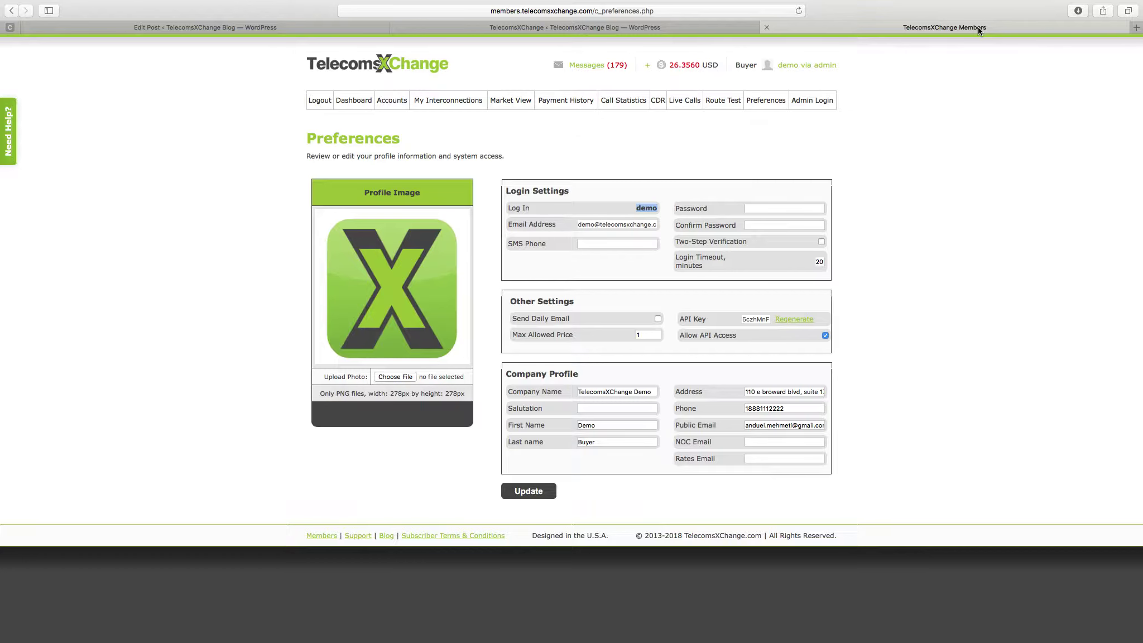
{"action": "double_click", "coordinate": [754, 319]}
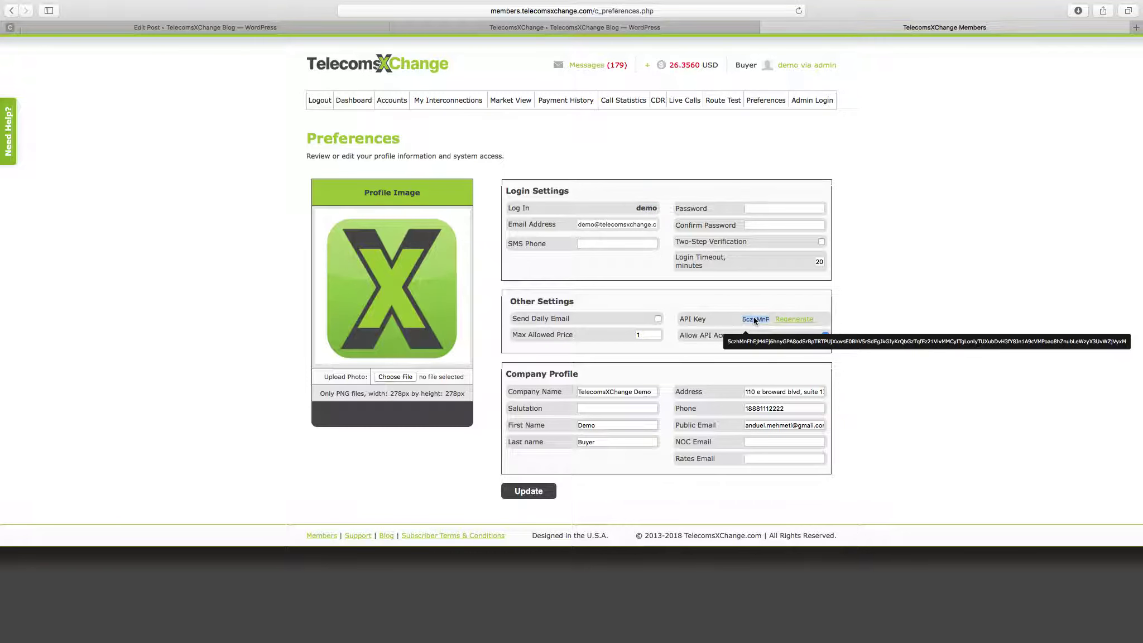
{"action": "left_click", "coordinate": [661, 28]}
{"action": "key", "text": "super+v"}
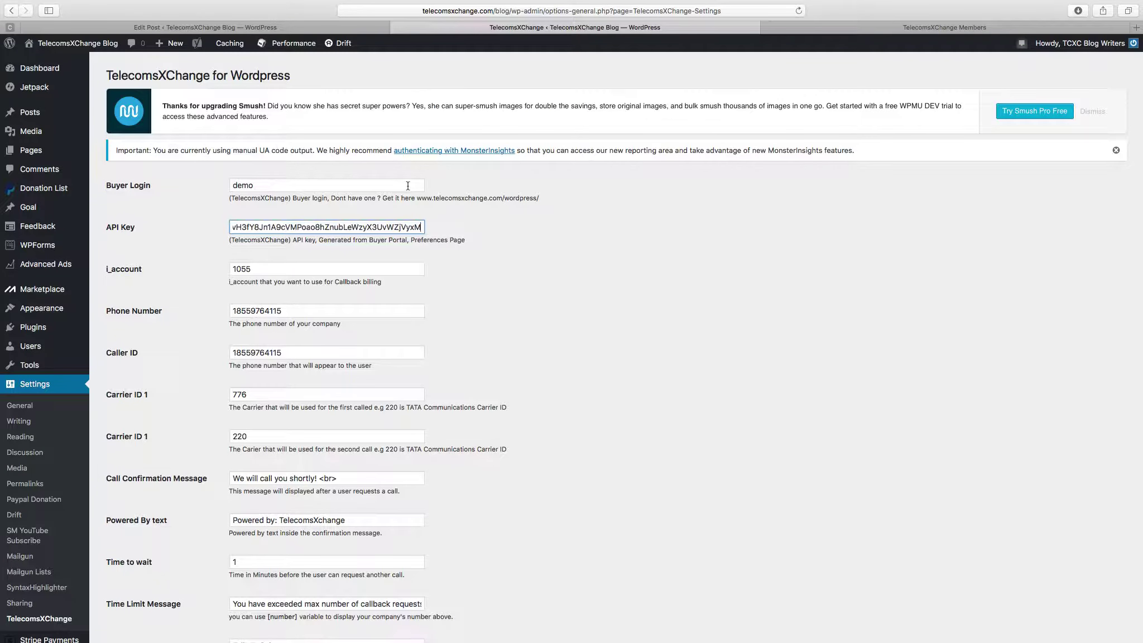
{"action": "left_click", "coordinate": [519, 264]}
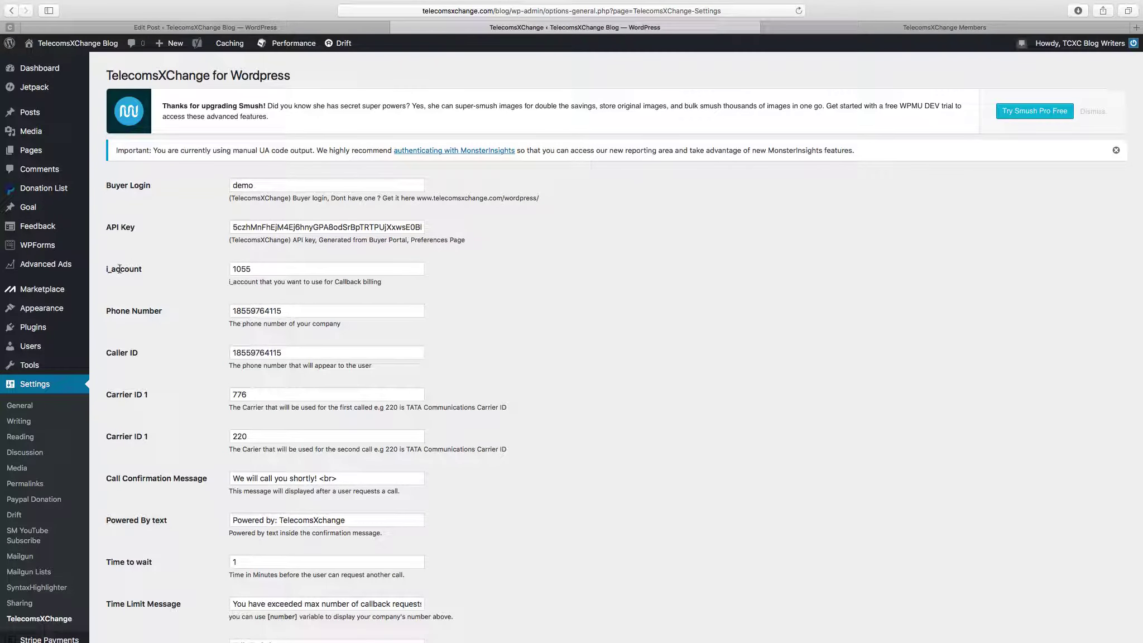
- Open the portal's Accounts list and view PBX_MIAMI's account details
{"action": "left_click_drag", "start_coordinate": [106, 271], "coordinate": [150, 270]}
{"action": "left_click", "coordinate": [151, 270]}
{"action": "left_click", "coordinate": [881, 28]}
{"action": "left_click", "coordinate": [391, 101]}
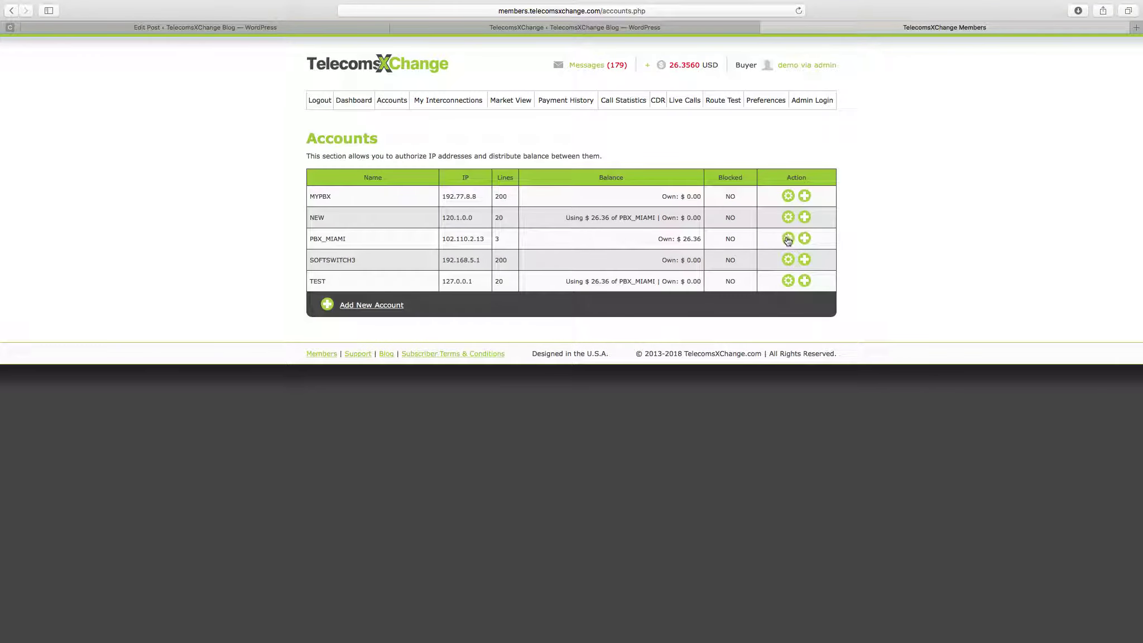
{"action": "left_click", "coordinate": [788, 239]}
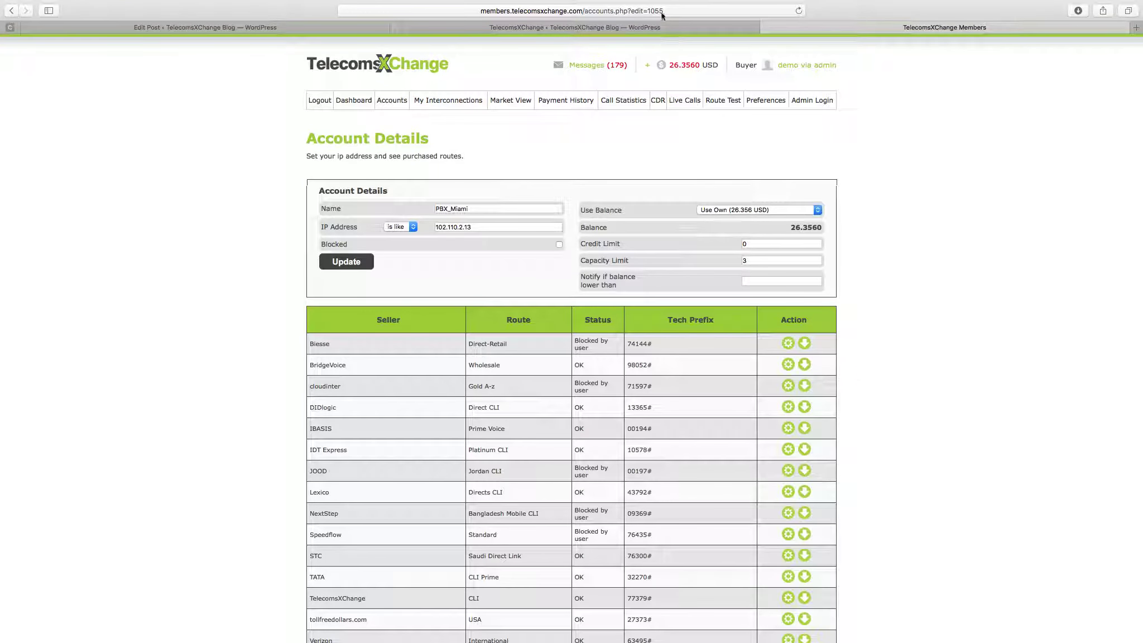
{"action": "left_click", "coordinate": [631, 11]}
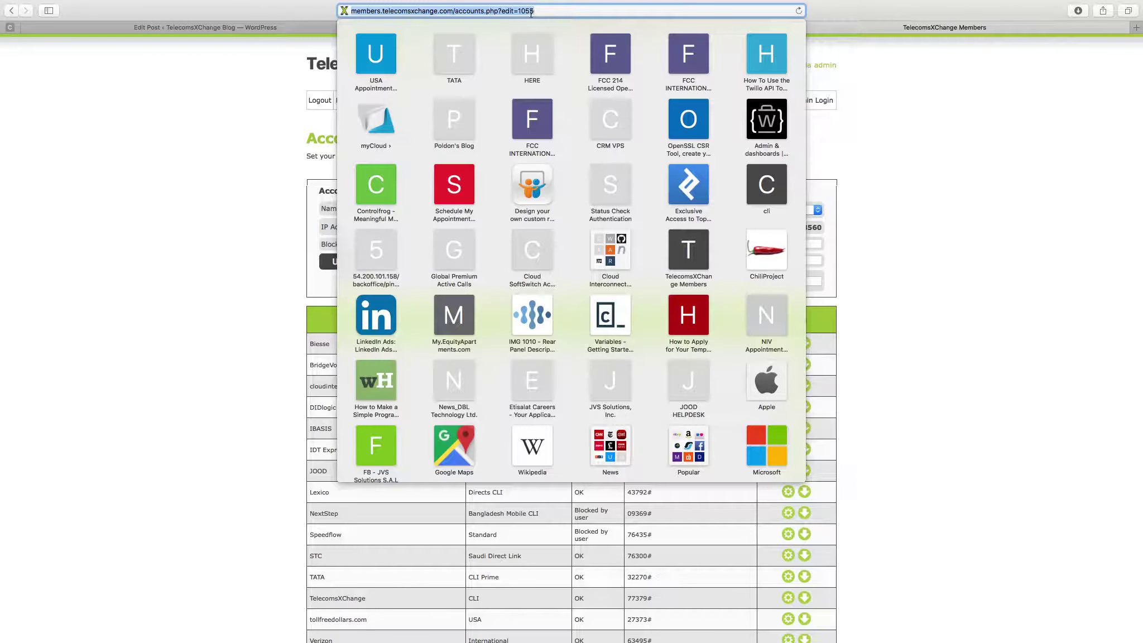
{"action": "left_click", "coordinate": [866, 152]}
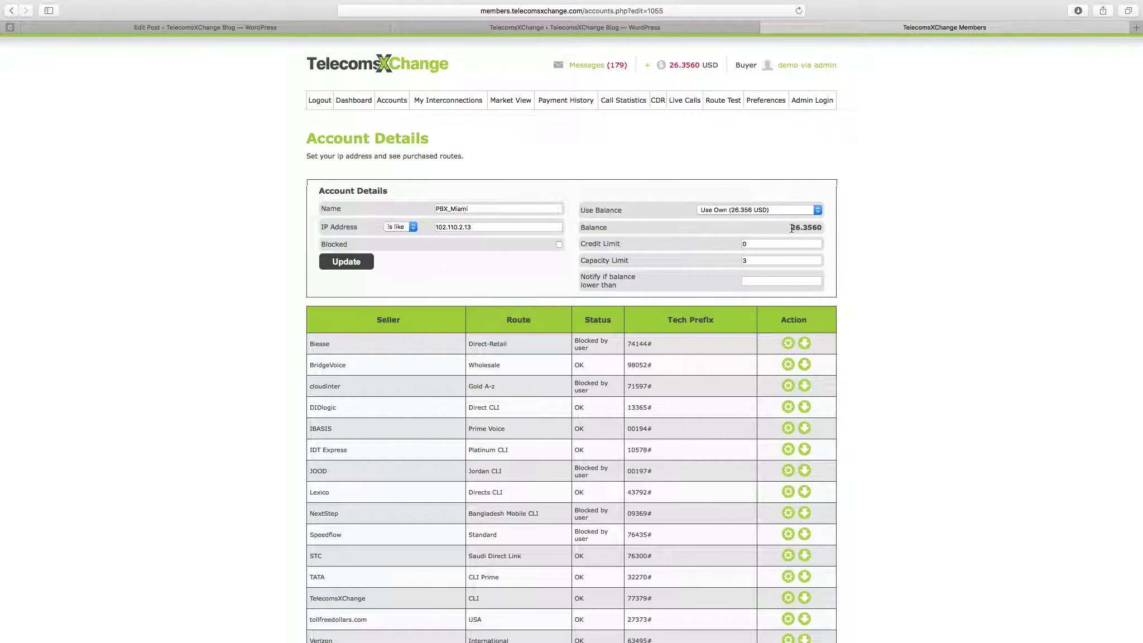
{"action": "double_click", "coordinate": [457, 210]}
{"action": "left_click_drag", "start_coordinate": [791, 227], "coordinate": [820, 228]}
{"action": "left_click", "coordinate": [705, 238]}
{"action": "double_click", "coordinate": [481, 209]}
{"action": "type", "text": "www.wordpress.org"}
- Copy account ID 1055 from the page address into the plugin's i_account field
{"action": "left_click", "coordinate": [654, 16]}
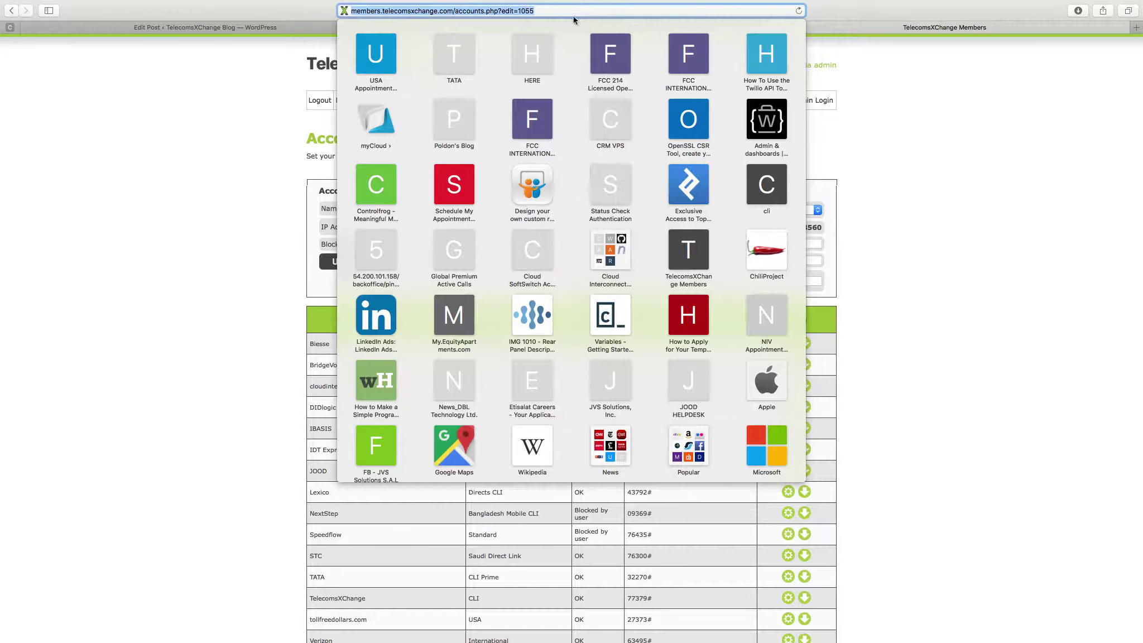
{"action": "left_click_drag", "start_coordinate": [535, 11], "coordinate": [518, 10]}
{"action": "key", "text": "Escape"}
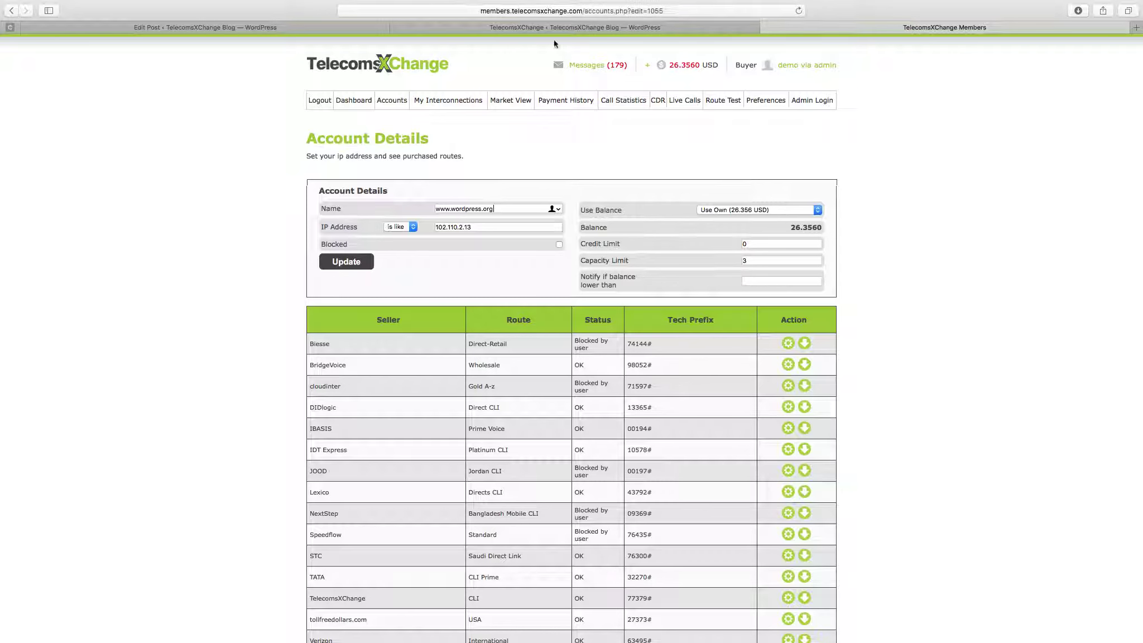
{"action": "left_click", "coordinate": [513, 27]}
{"action": "double_click", "coordinate": [265, 270]}
{"action": "left_click", "coordinate": [526, 293]}
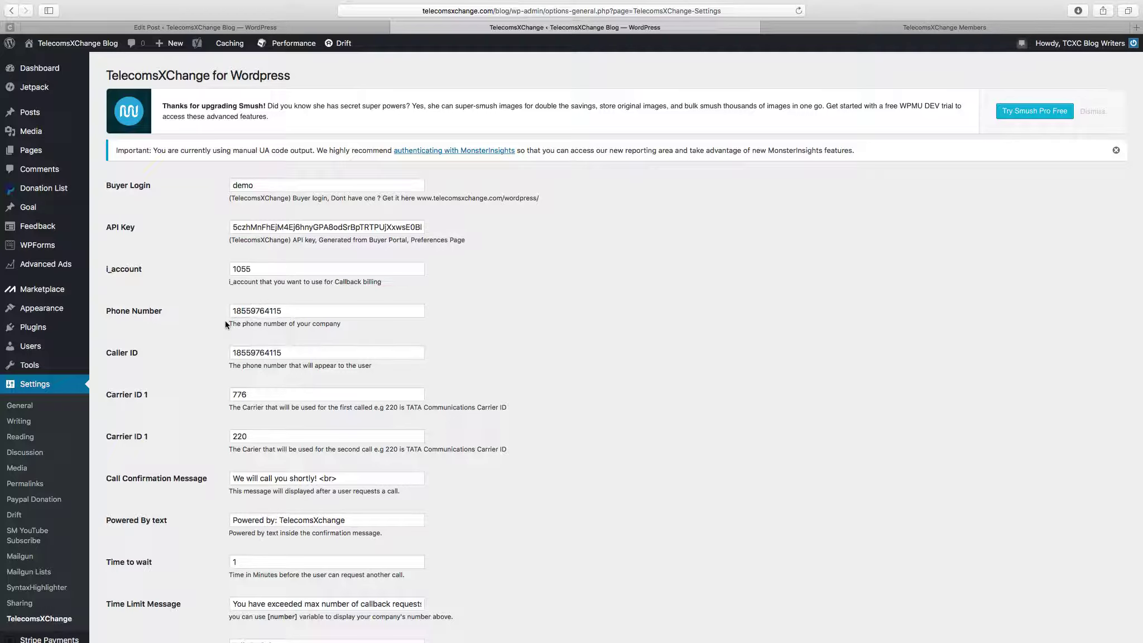
{"action": "left_click_drag", "start_coordinate": [226, 324], "coordinate": [341, 325]}
{"action": "left_click", "coordinate": [339, 341]}
{"action": "double_click", "coordinate": [287, 311]}
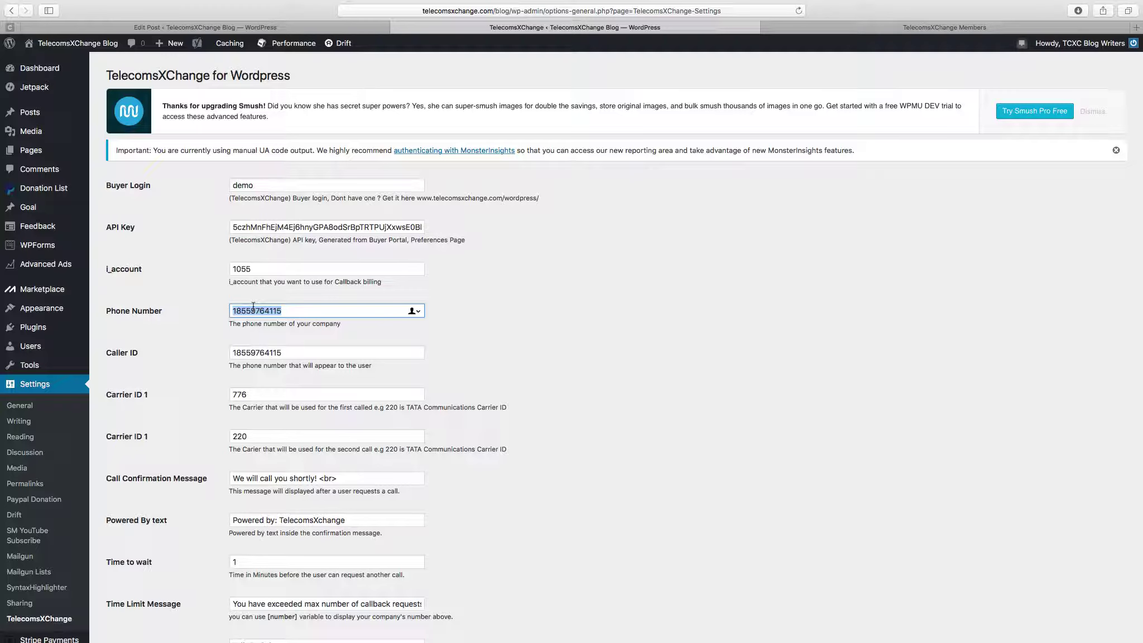
{"action": "left_click", "coordinate": [217, 319]}
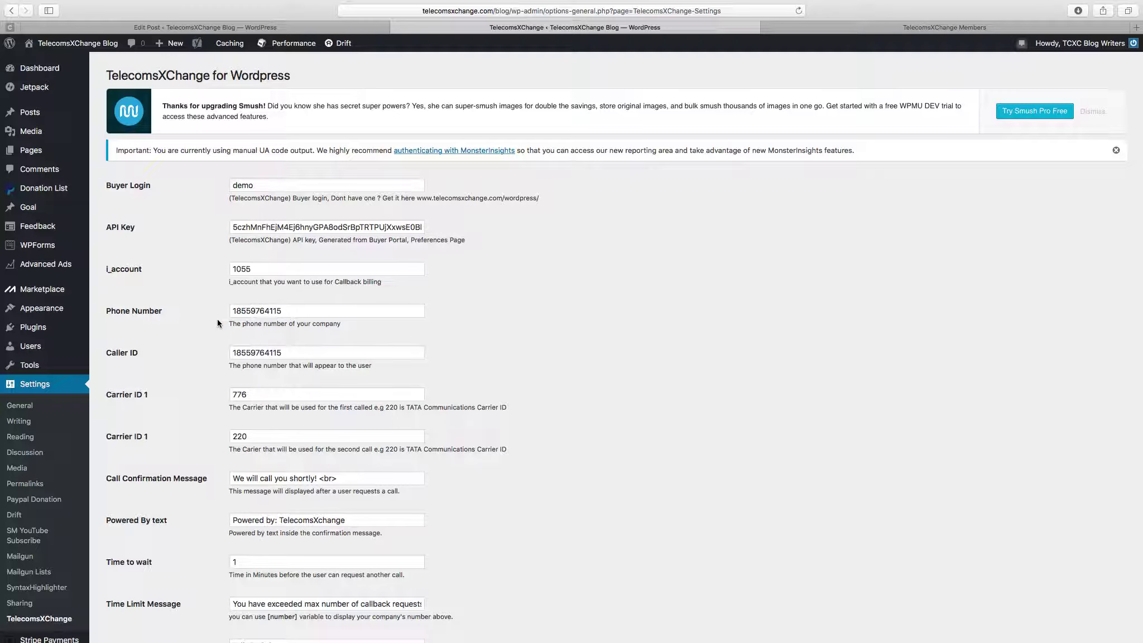
{"action": "scroll", "coordinate": [218, 320], "scroll_direction": "down", "scroll_amount": 2}
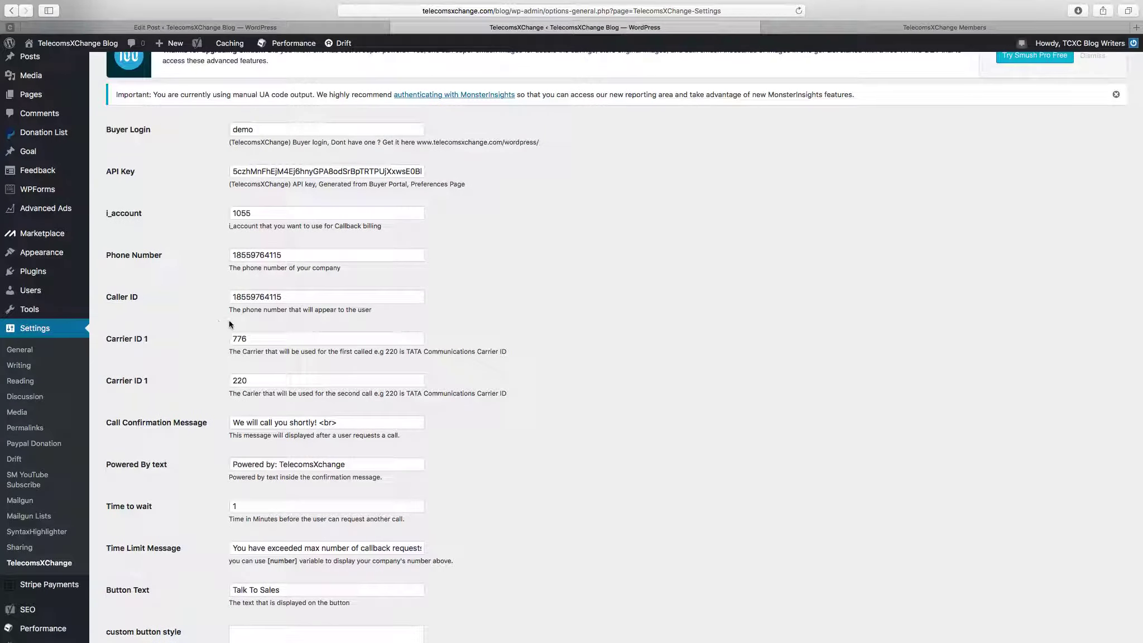
{"action": "scroll", "coordinate": [222, 283], "scroll_direction": "down", "scroll_amount": 2}
{"action": "left_click", "coordinate": [107, 277]}
{"action": "left_click_drag", "start_coordinate": [108, 277], "coordinate": [166, 320]}
{"action": "left_click", "coordinate": [166, 320]}
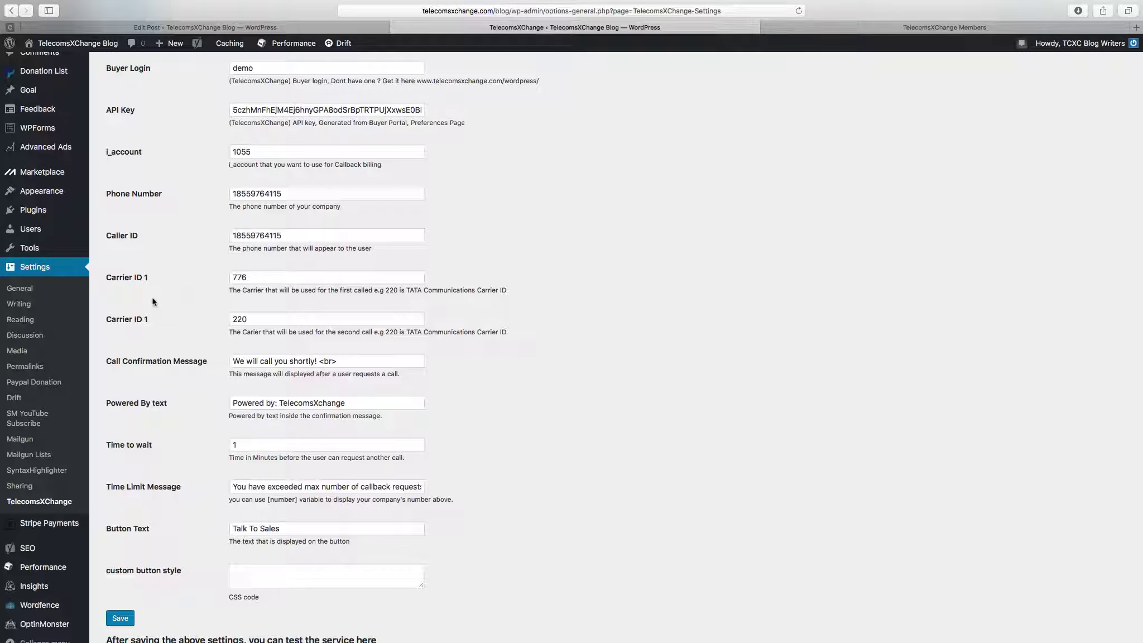
{"action": "double_click", "coordinate": [243, 279]}
{"action": "left_click", "coordinate": [173, 300]}
{"action": "left_click_drag", "start_coordinate": [257, 278], "coordinate": [208, 279]}
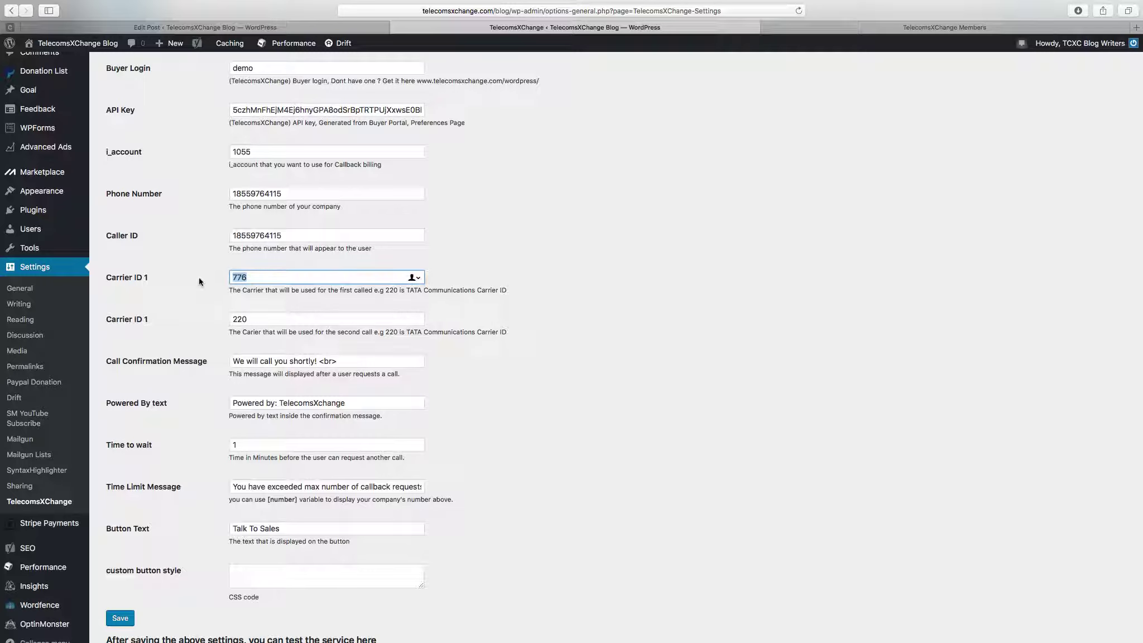
{"action": "left_click", "coordinate": [253, 277]}
{"action": "double_click", "coordinate": [265, 190]}
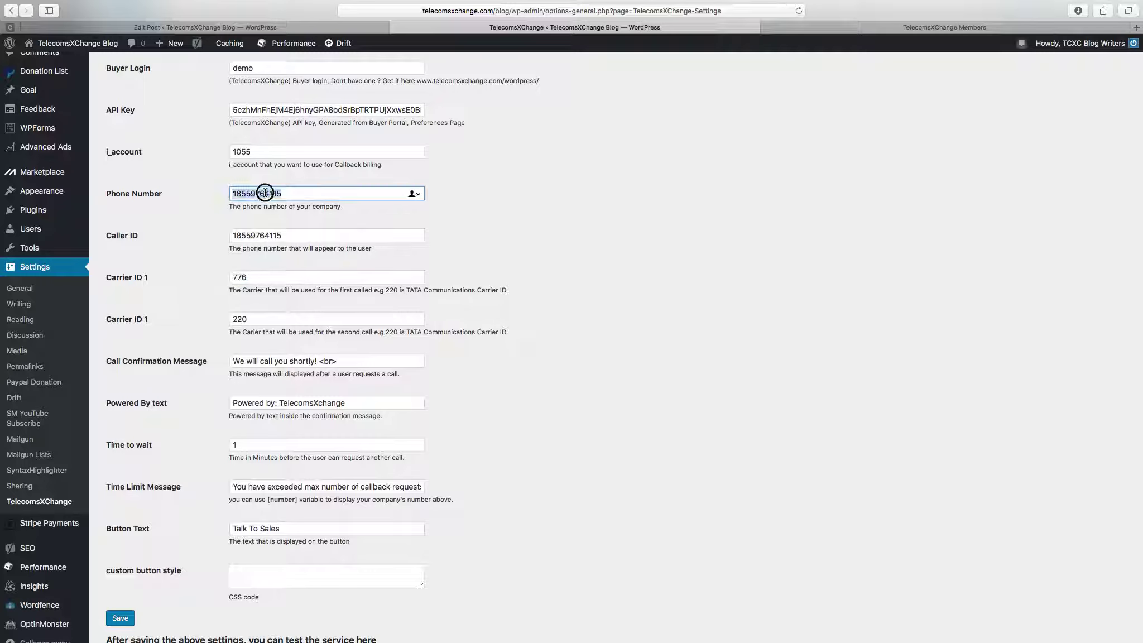
{"action": "double_click", "coordinate": [256, 278]}
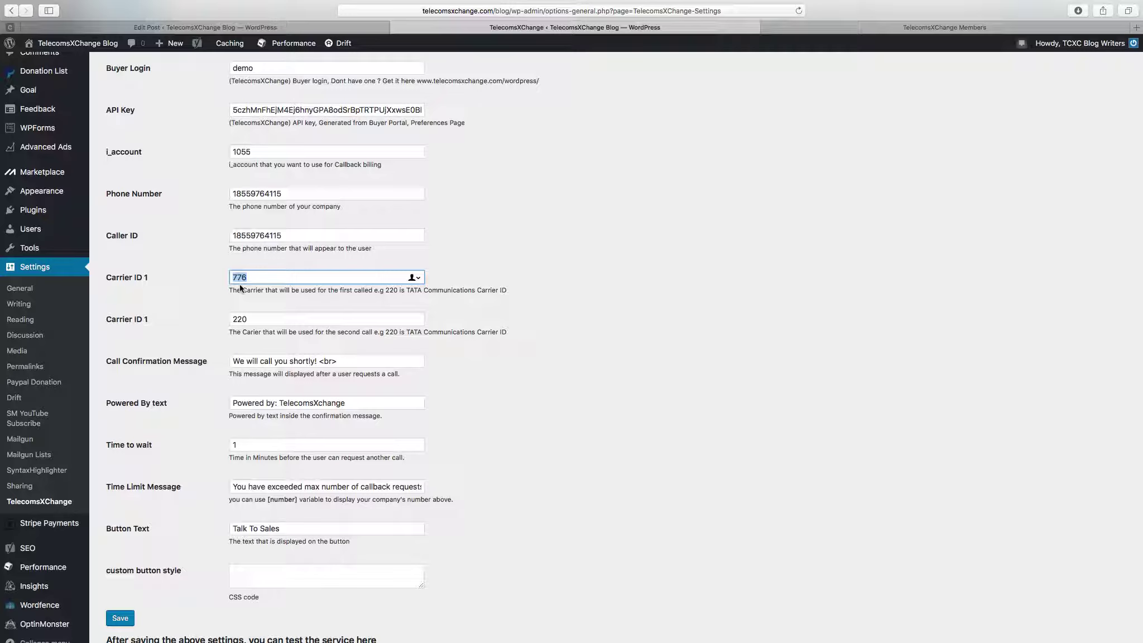
{"action": "left_click", "coordinate": [284, 288]}
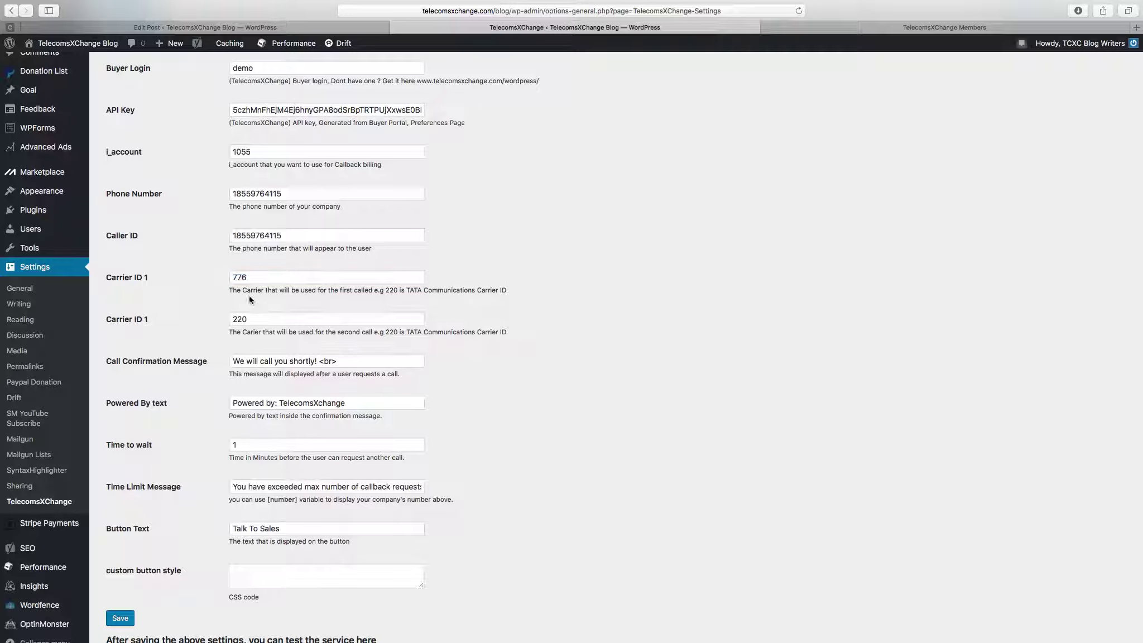
{"action": "left_click_drag", "start_coordinate": [287, 320], "coordinate": [202, 324]}
{"action": "left_click_drag", "start_coordinate": [406, 332], "coordinate": [474, 332]}
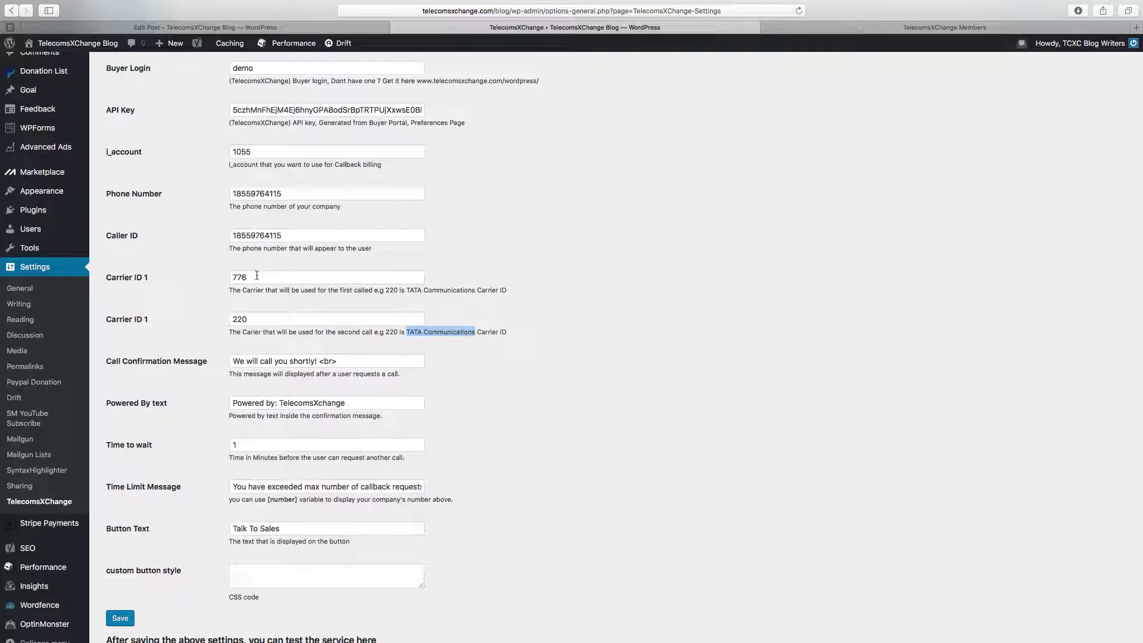
{"action": "double_click", "coordinate": [244, 318]}
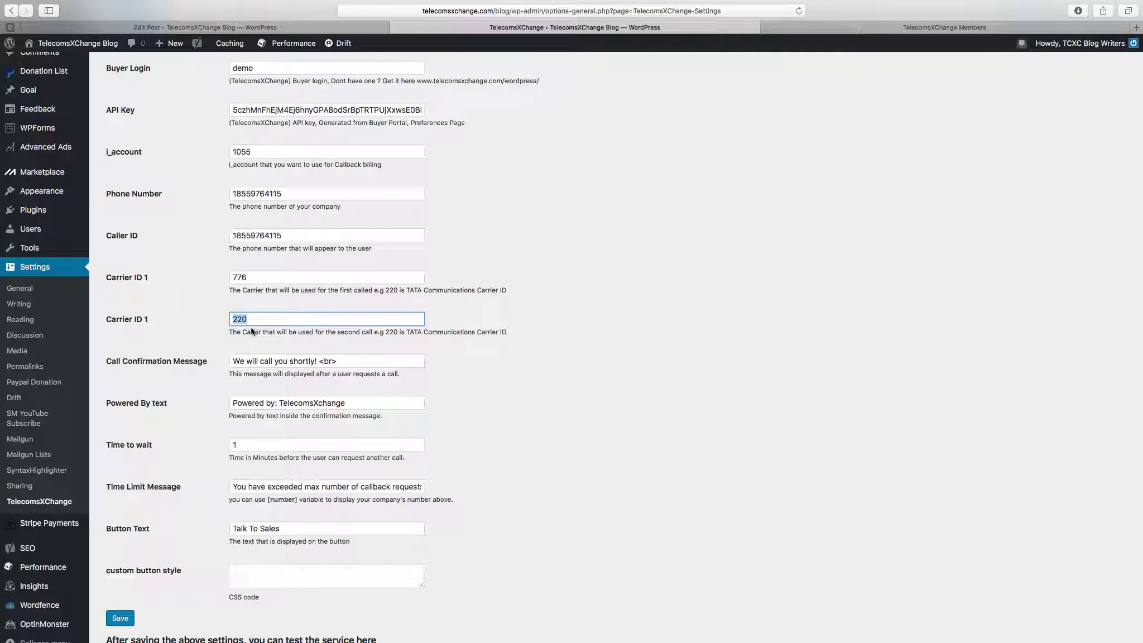
{"action": "scroll", "coordinate": [326, 339], "scroll_direction": "down", "scroll_amount": 2}
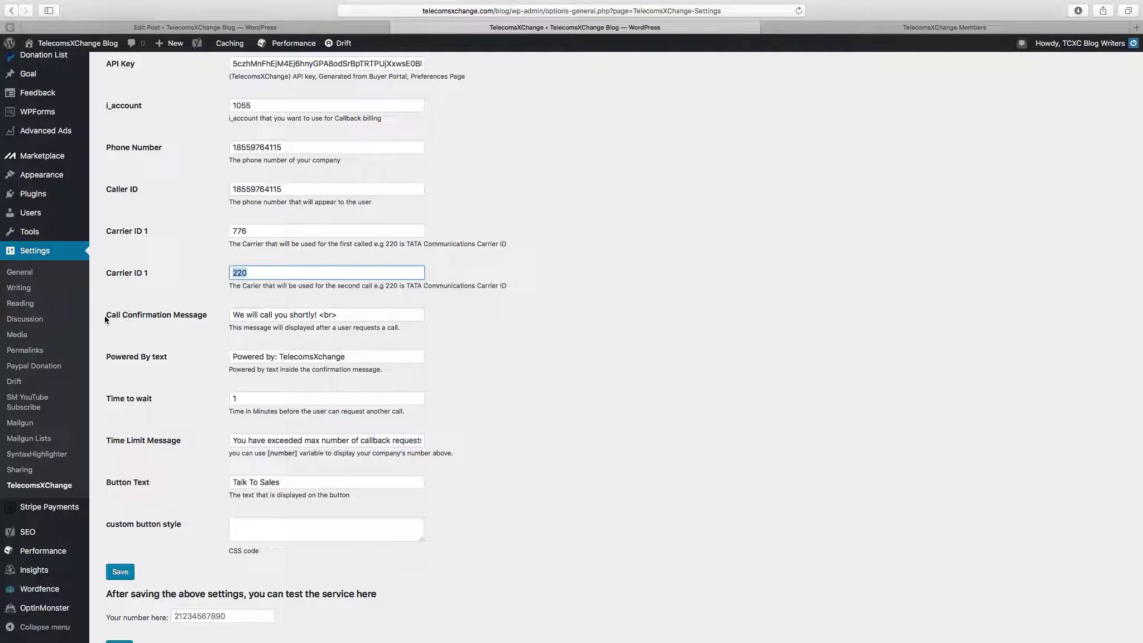
- Add a colon so the Powered By text reads "Powered by: TelecomsXchange"
{"action": "left_click_drag", "start_coordinate": [105, 319], "coordinate": [163, 319]}
{"action": "left_click", "coordinate": [189, 327]}
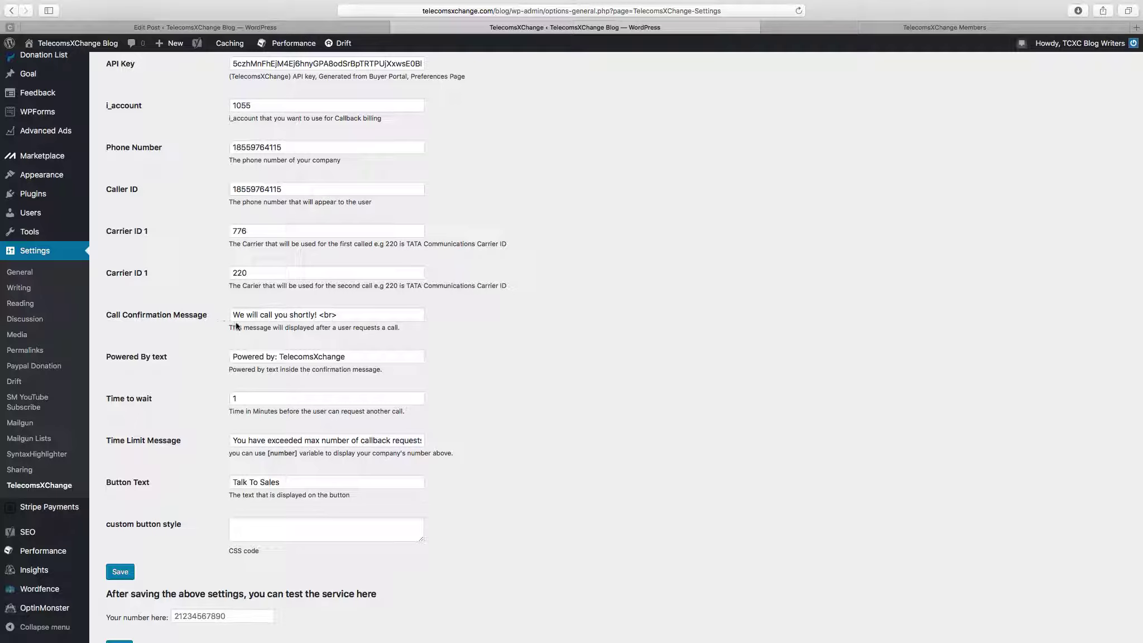
{"action": "left_click", "coordinate": [275, 357]}
{"action": "type", "text": ":"}
{"action": "left_click_drag", "start_coordinate": [366, 356], "coordinate": [136, 347]}
- Review the Call Confirmation and Time Limit messages and the Talk To Sales button text
{"action": "left_click_drag", "start_coordinate": [342, 315], "coordinate": [297, 339]}
{"action": "left_click", "coordinate": [457, 355]}
{"action": "scroll", "coordinate": [457, 355], "scroll_direction": "down", "scroll_amount": 3}
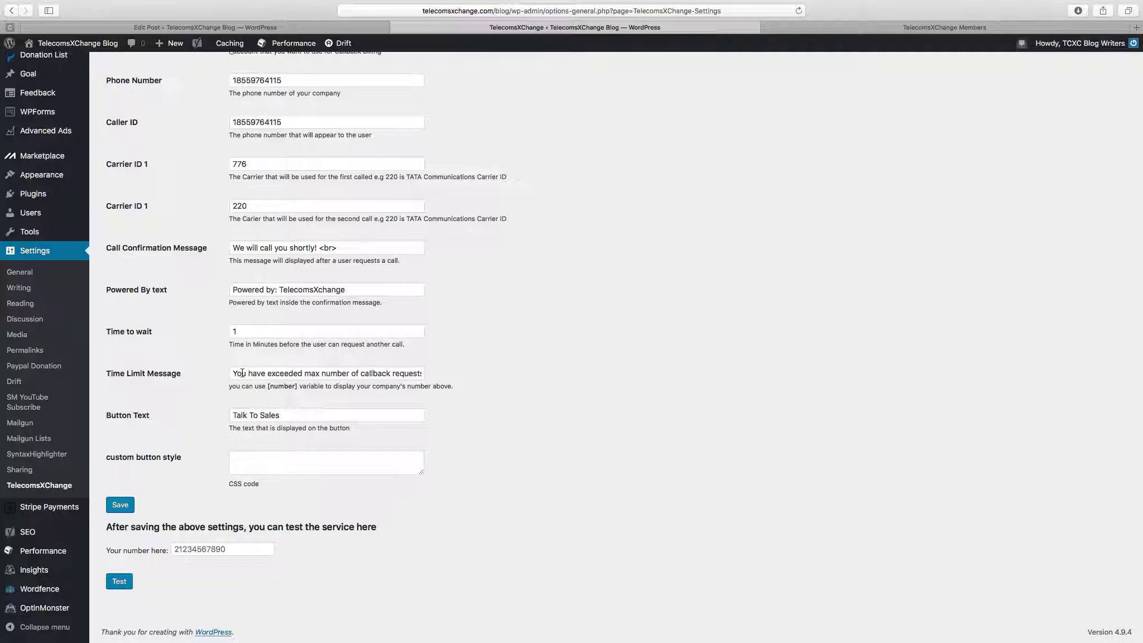
{"action": "triple_click", "coordinate": [242, 373]}
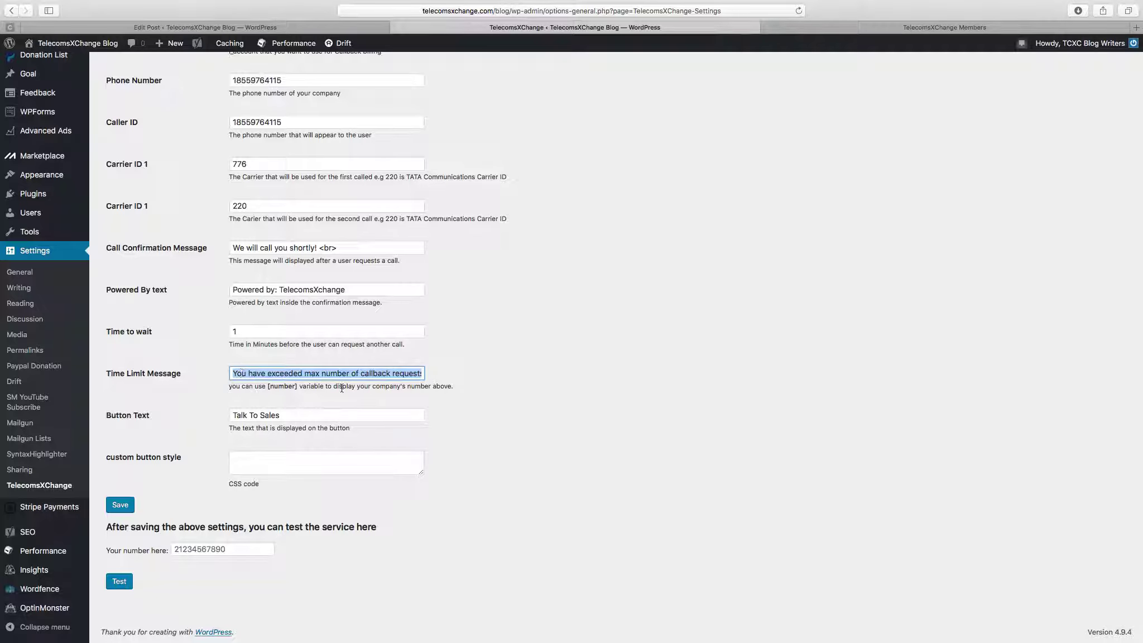
{"action": "left_click", "coordinate": [554, 359]}
{"action": "left_click_drag", "start_coordinate": [330, 372], "coordinate": [513, 394]}
{"action": "left_click", "coordinate": [487, 406]}
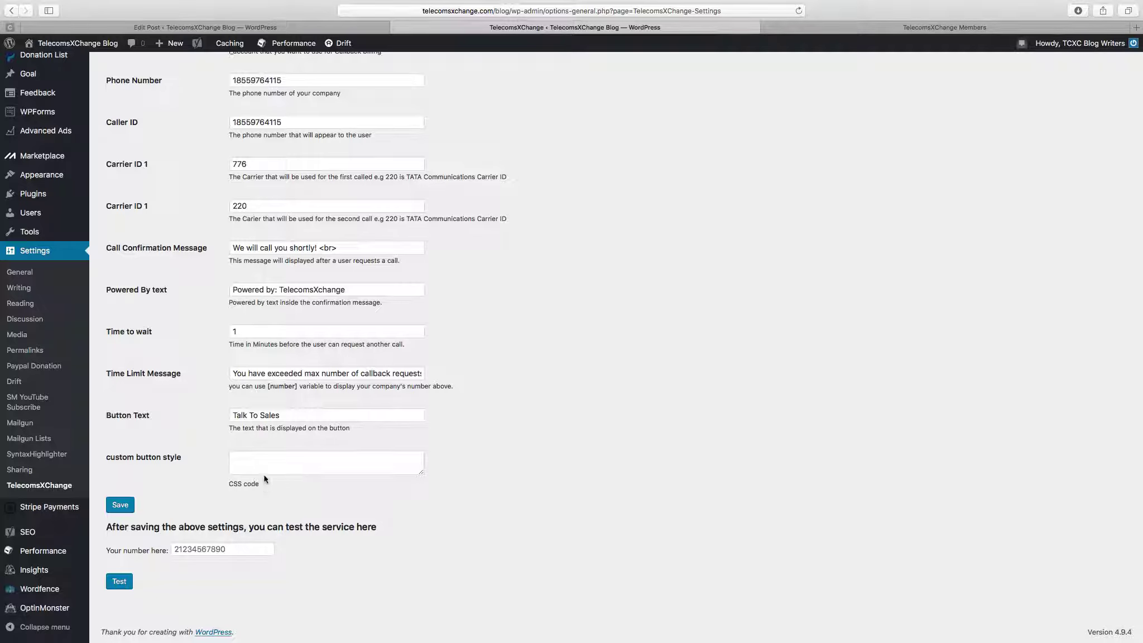
{"action": "left_click_drag", "start_coordinate": [232, 415], "coordinate": [307, 414]}
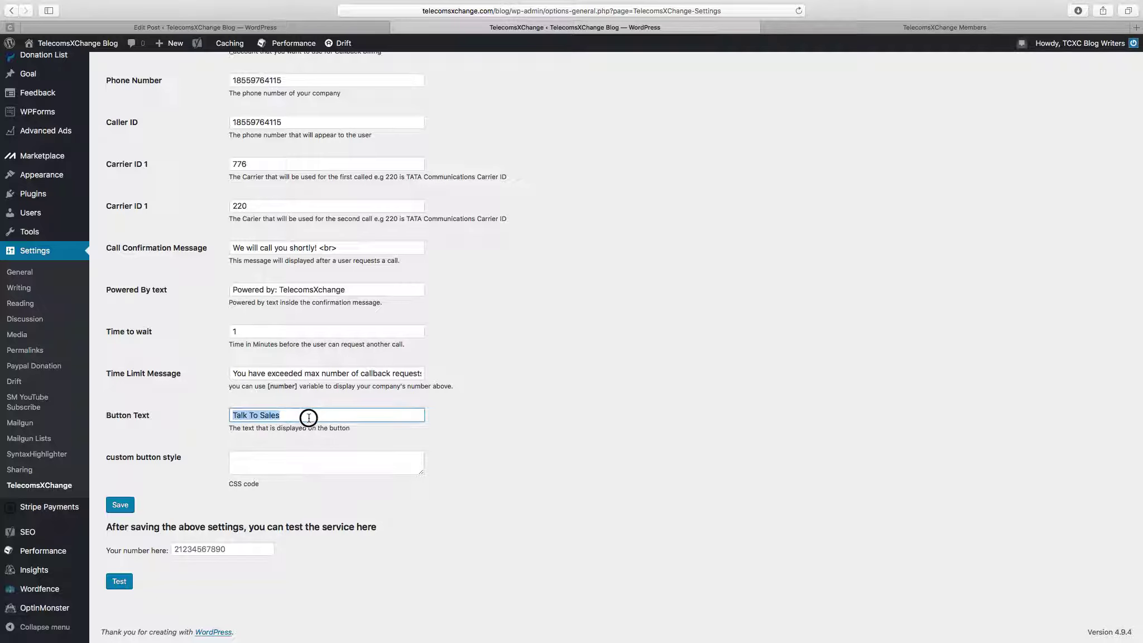
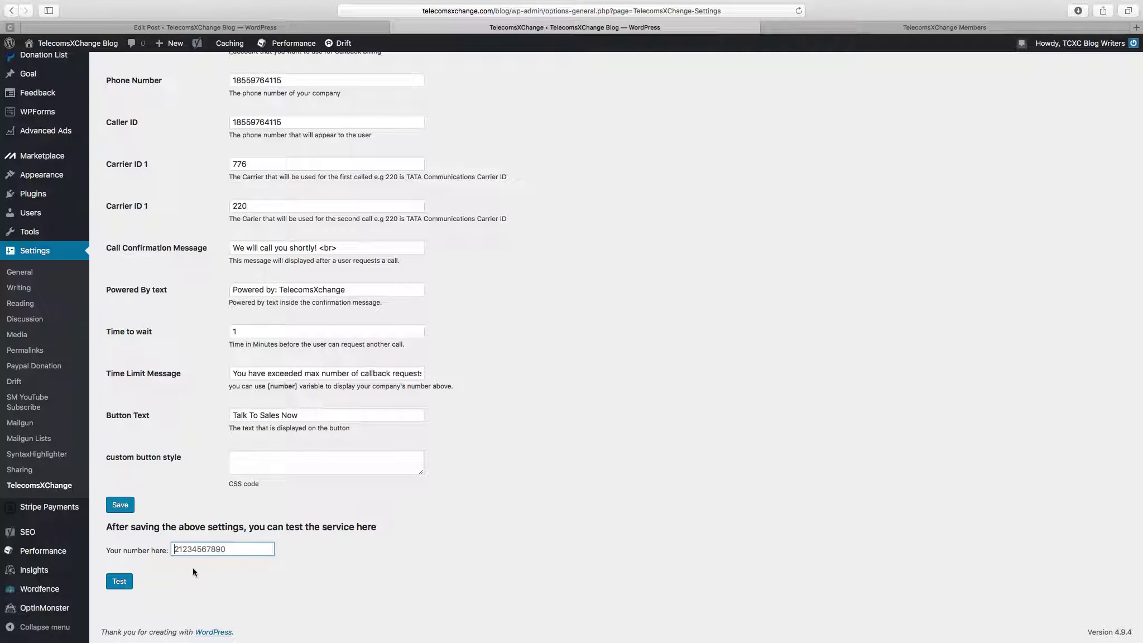
- Send a test callback to a test phone number, then open Live Calls in the Members portal
{"action": "left_click", "coordinate": [119, 582]}
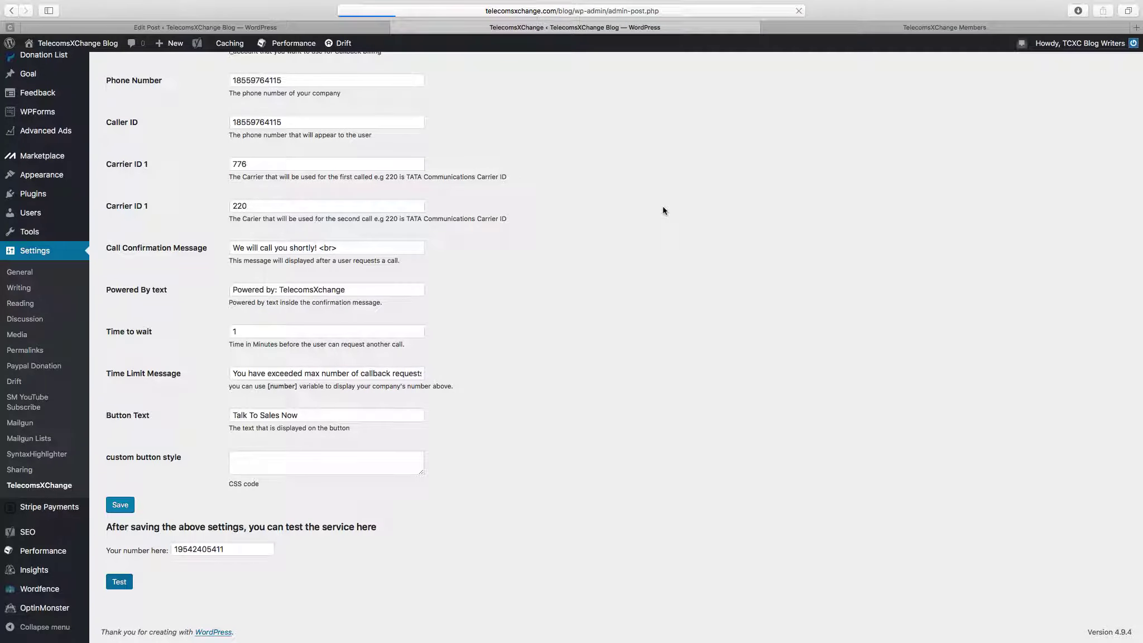
{"action": "left_click", "coordinate": [874, 27]}
{"action": "left_click", "coordinate": [686, 104]}
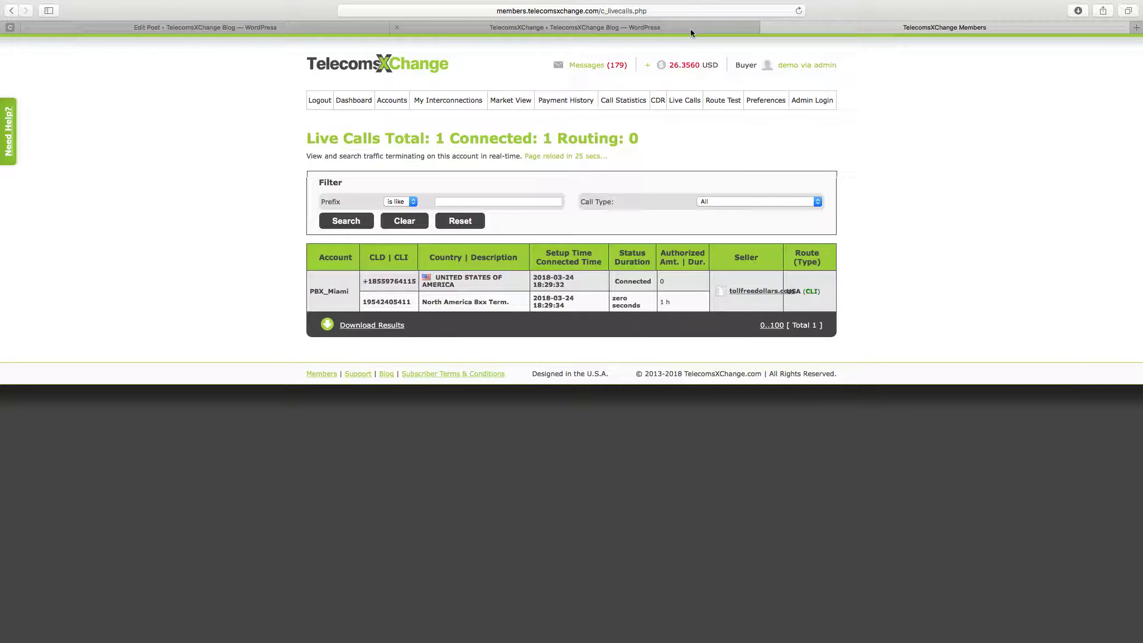
- Refresh Live Calls with Search and inspect the new call routing via TATA, then return to the plugin settings
{"action": "left_click", "coordinate": [670, 26]}
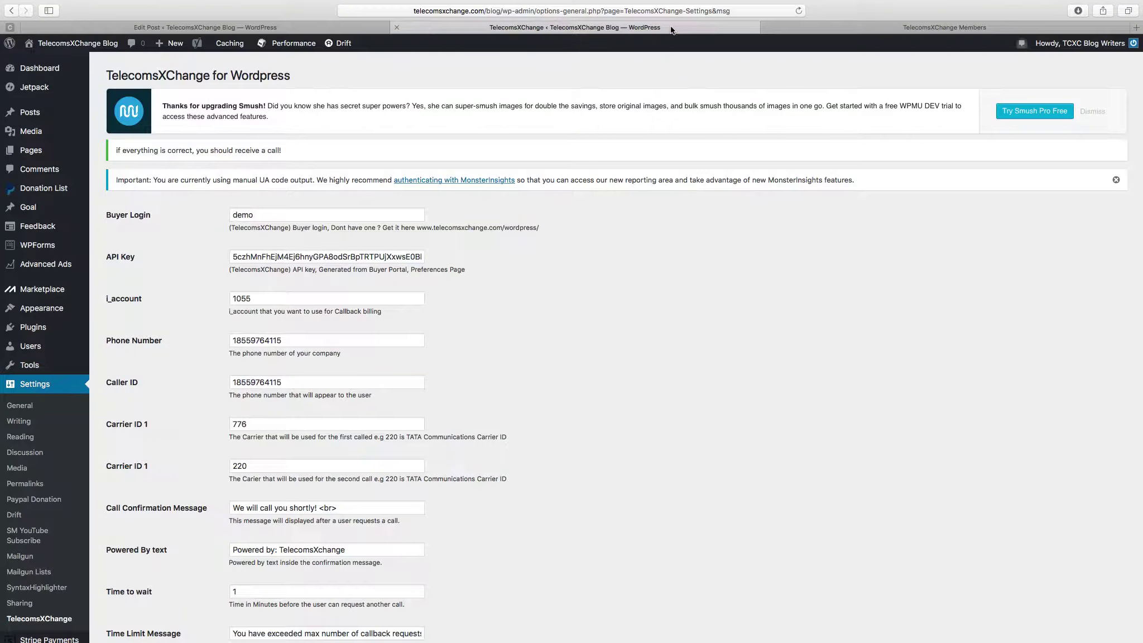
{"action": "scroll", "coordinate": [564, 315], "scroll_direction": "down", "scroll_amount": 10}
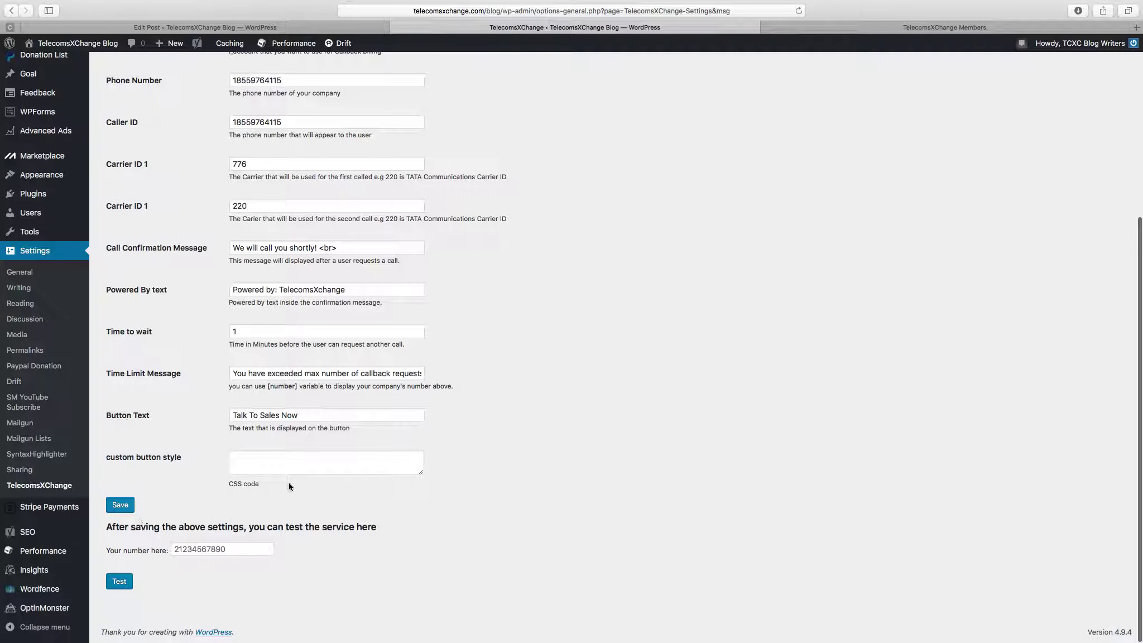
{"action": "left_click", "coordinate": [933, 27]}
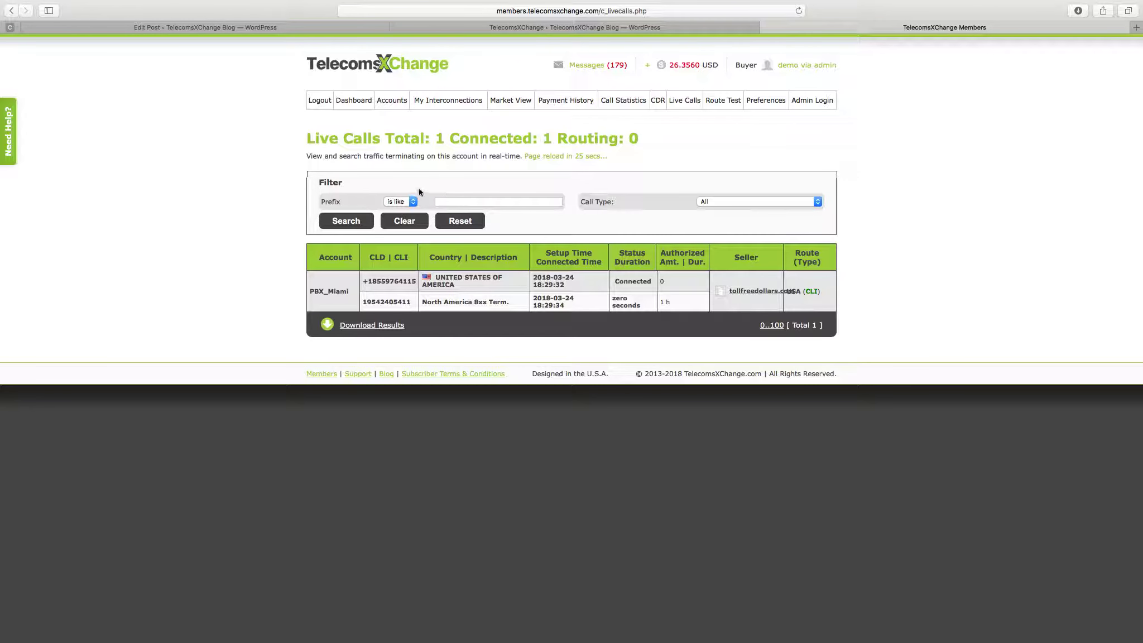
{"action": "left_click", "coordinate": [357, 222]}
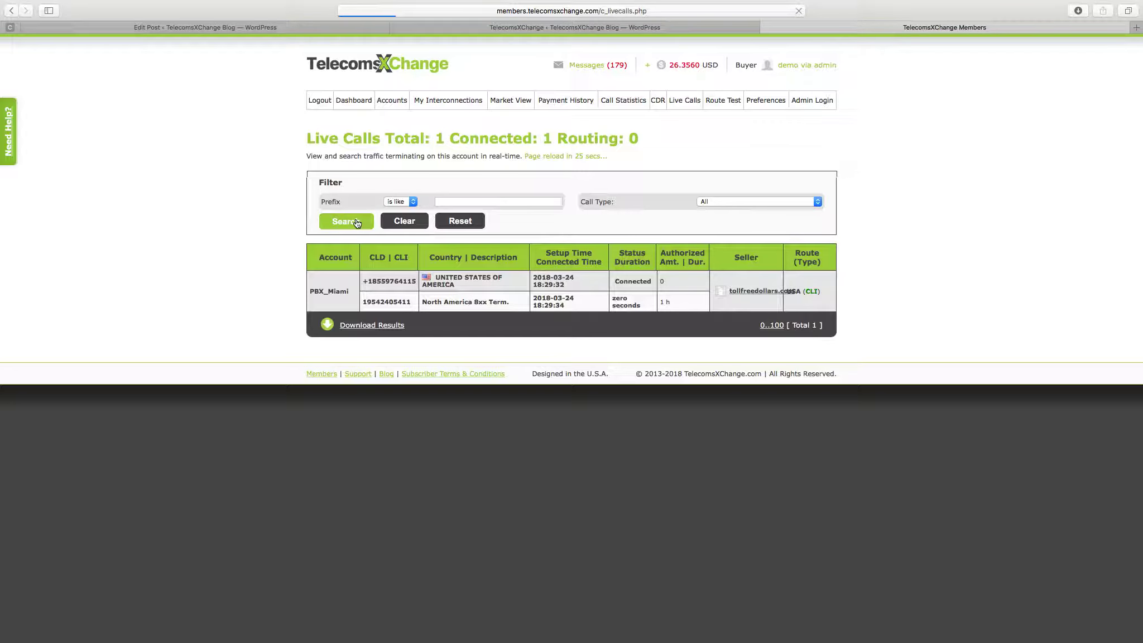
{"action": "left_click_drag", "start_coordinate": [363, 323], "coordinate": [368, 323]}
{"action": "left_click", "coordinate": [647, 280]}
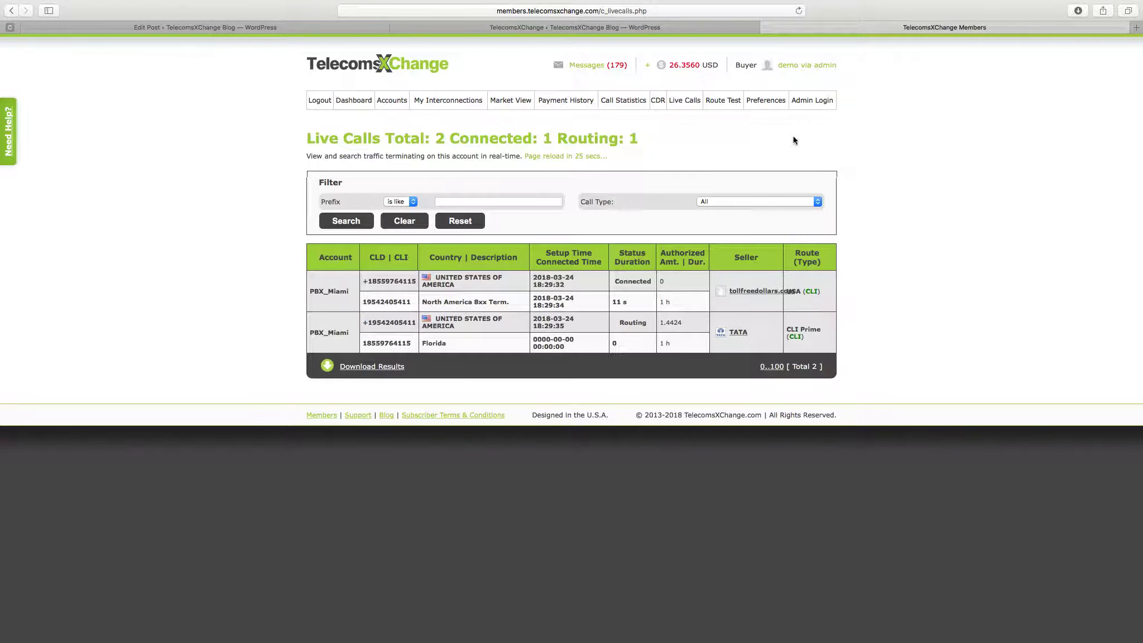
{"action": "left_click", "coordinate": [629, 29]}
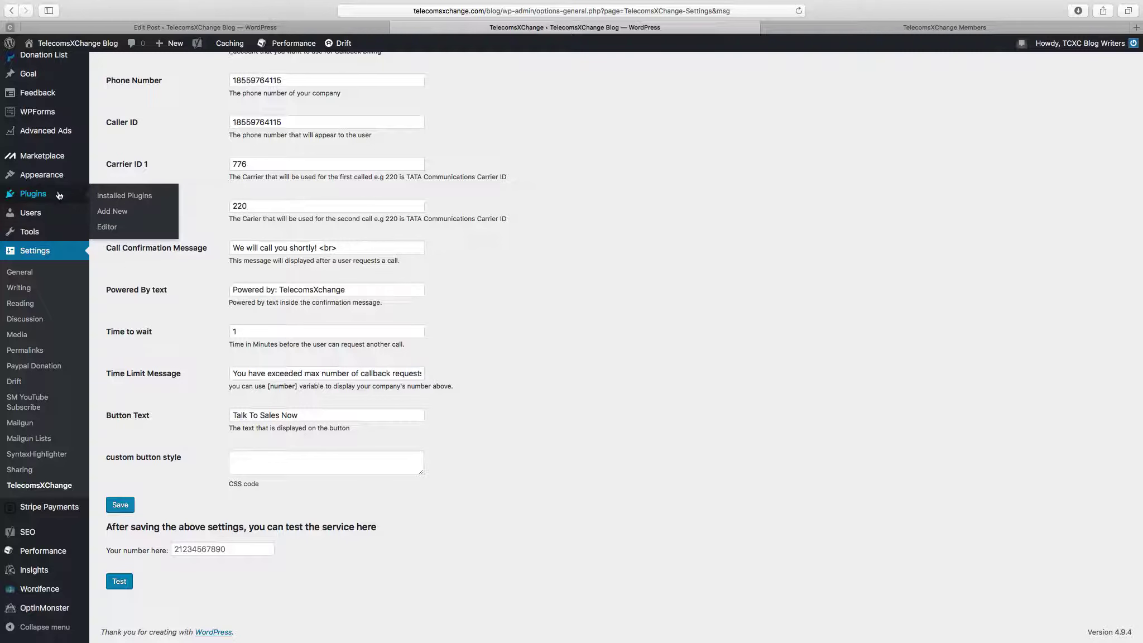
- Open the All Posts list in the WordPress admin
{"action": "scroll", "coordinate": [34, 212], "scroll_direction": "up", "scroll_amount": 5}
{"action": "mouse_move", "coordinate": [38, 116]}
{"action": "left_click", "coordinate": [112, 114]}
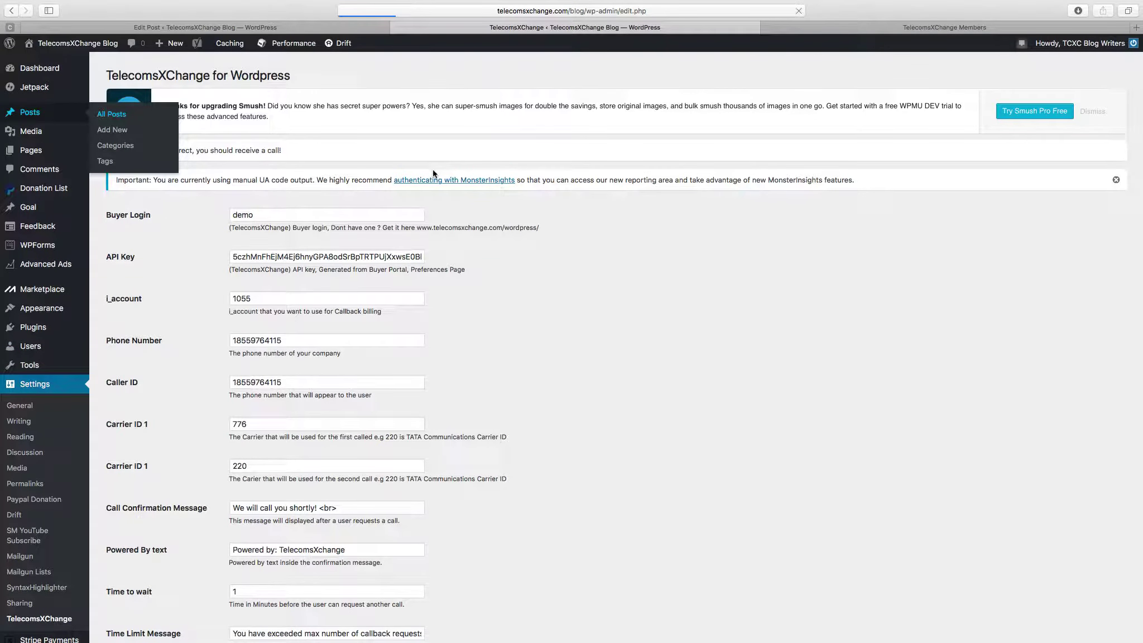
- Open the Kamalio/OpenSIPS post's View Post link in a new tab and close the extra Posts tab
{"action": "left_click", "coordinate": [229, 27]}
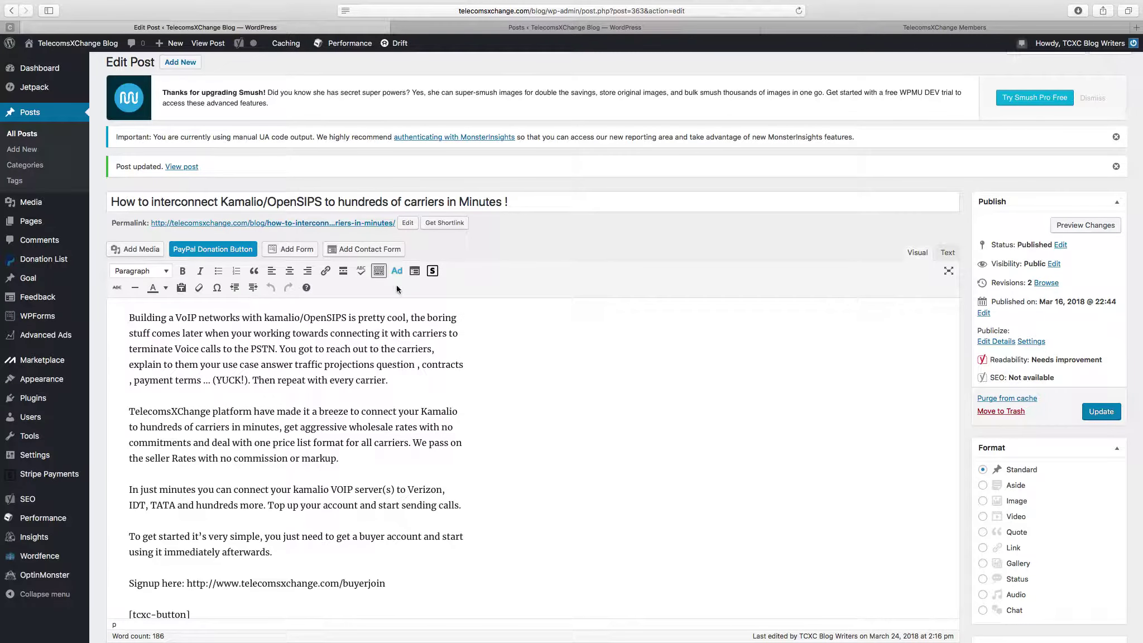
{"action": "scroll", "coordinate": [371, 357], "scroll_direction": "down", "scroll_amount": 3}
{"action": "scroll", "coordinate": [371, 391], "scroll_direction": "up", "scroll_amount": 4}
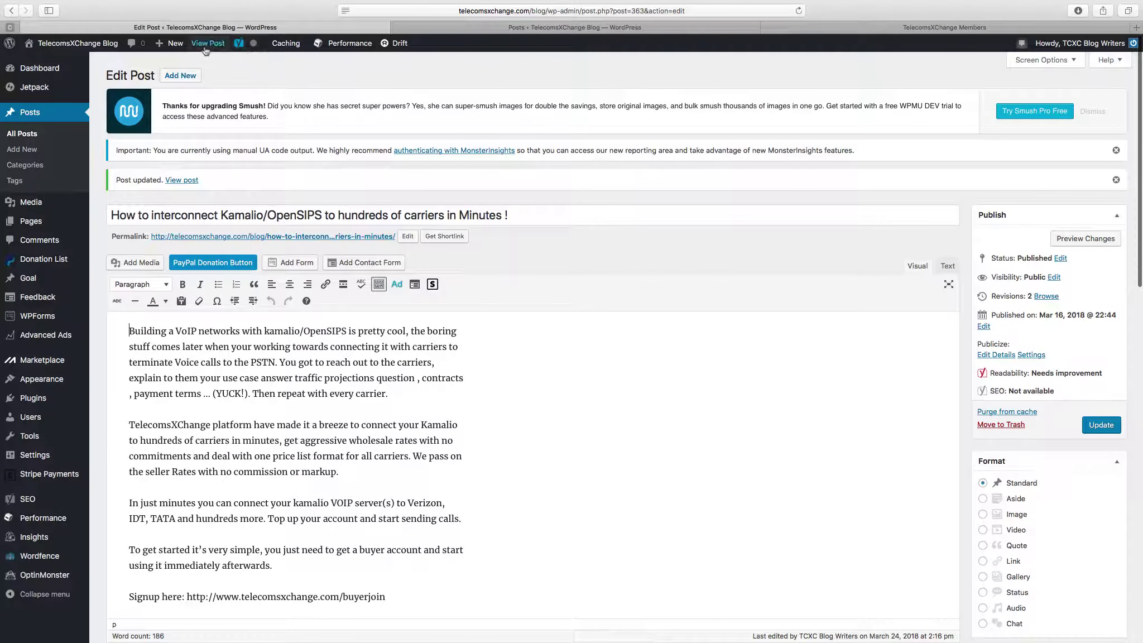
{"action": "left_click", "coordinate": [205, 46]}
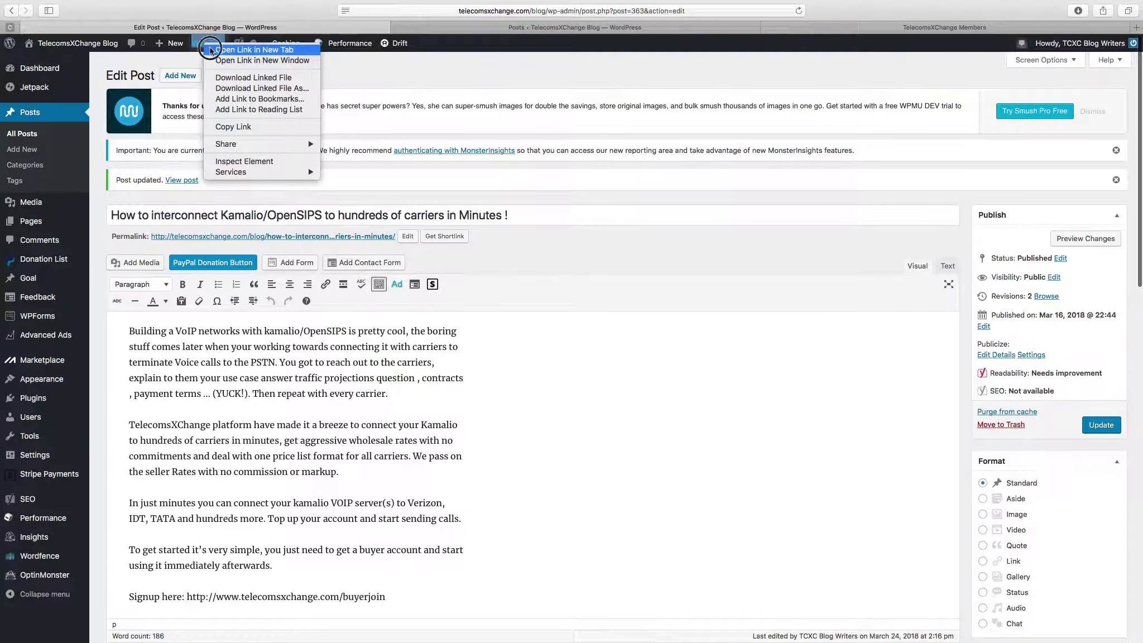
{"action": "left_click", "coordinate": [262, 46]}
{"action": "left_click", "coordinate": [308, 28]}
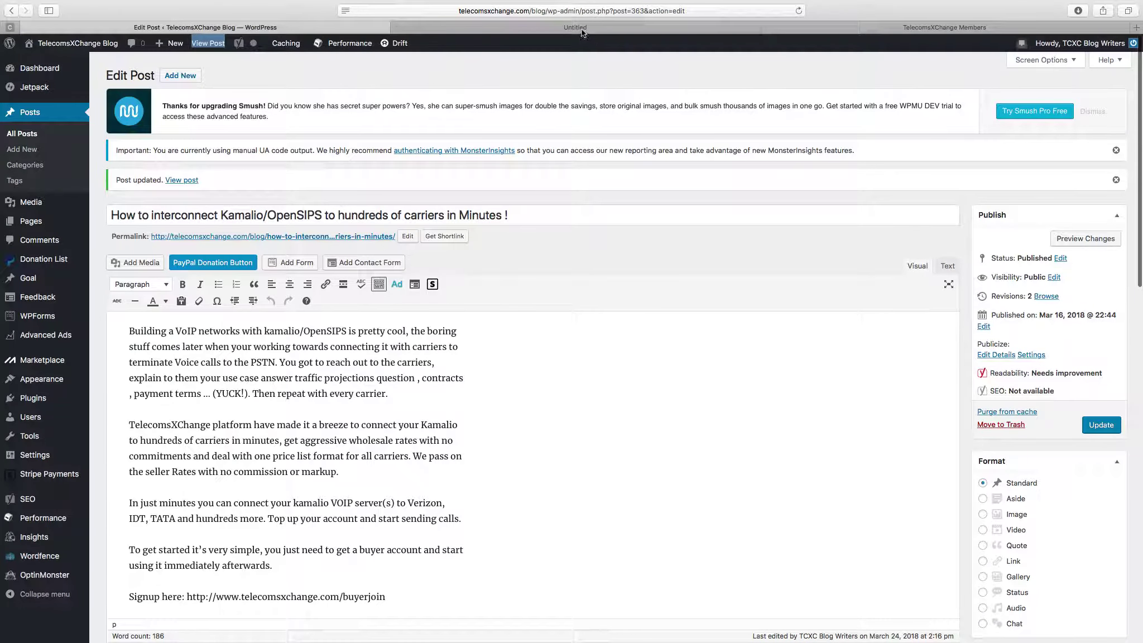
{"action": "left_click", "coordinate": [582, 28]}
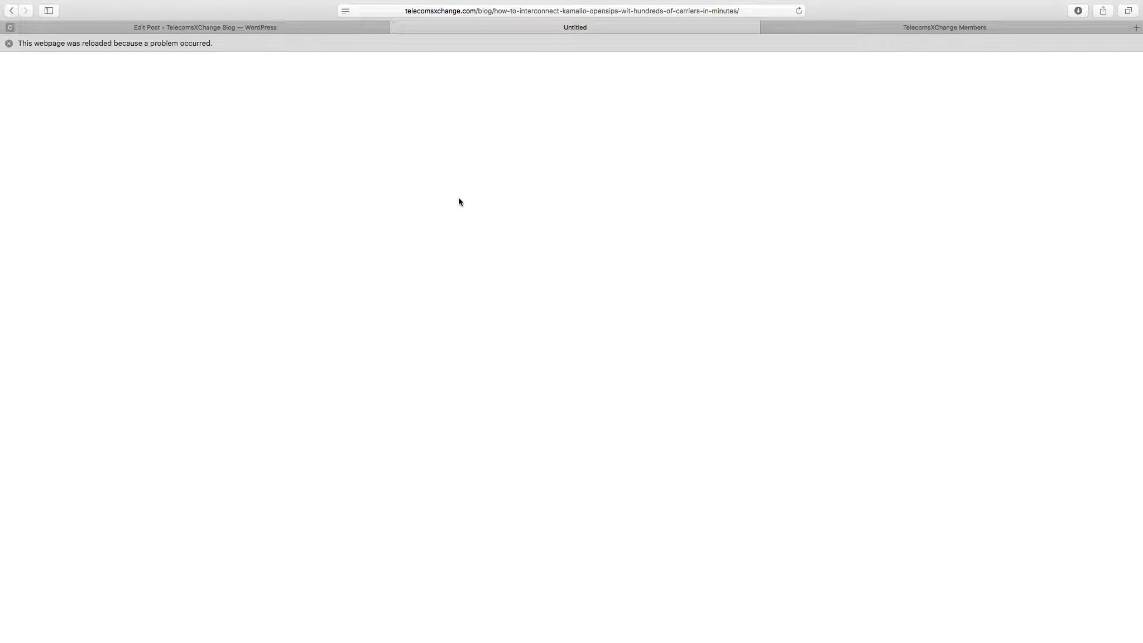
- Read through the live Kamalio/OpenSIPS post, then use Edit Post in the admin bar to reach the editor
{"action": "left_click", "coordinate": [8, 44]}
{"action": "scroll", "coordinate": [495, 286], "scroll_direction": "down", "scroll_amount": 3}
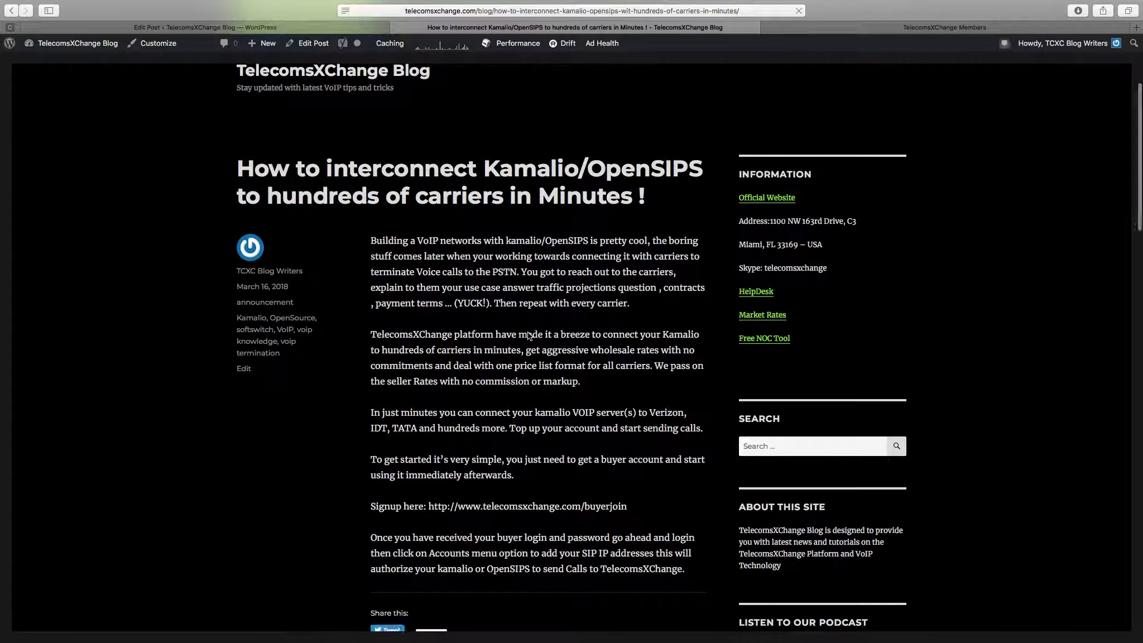
{"action": "scroll", "coordinate": [527, 333], "scroll_direction": "down", "scroll_amount": 2}
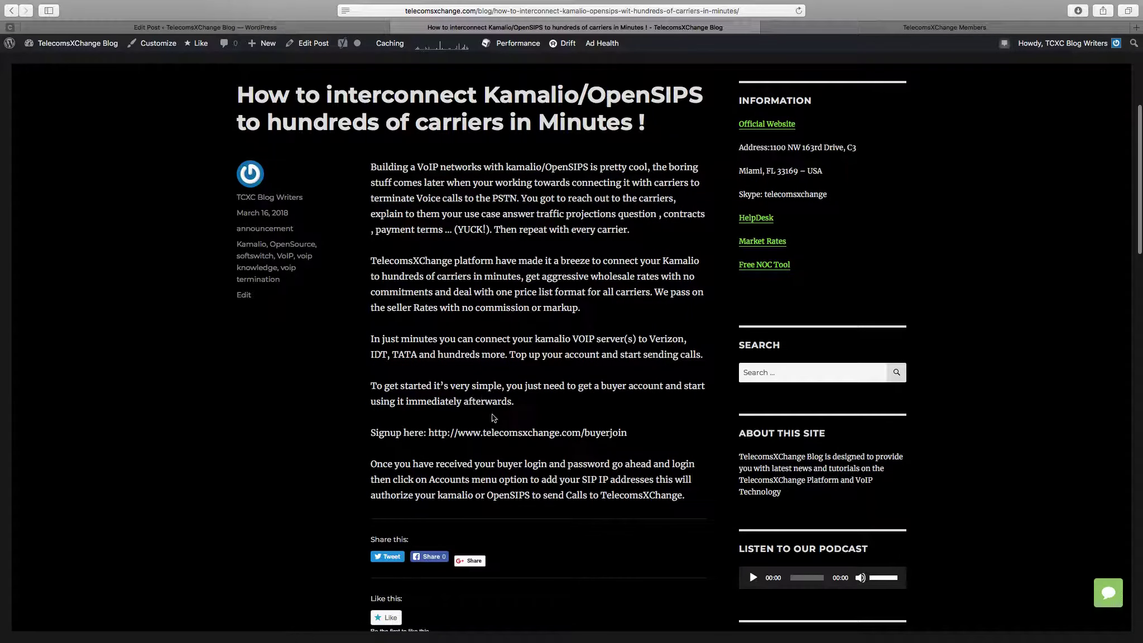
{"action": "left_click_drag", "start_coordinate": [629, 437], "coordinate": [382, 447]}
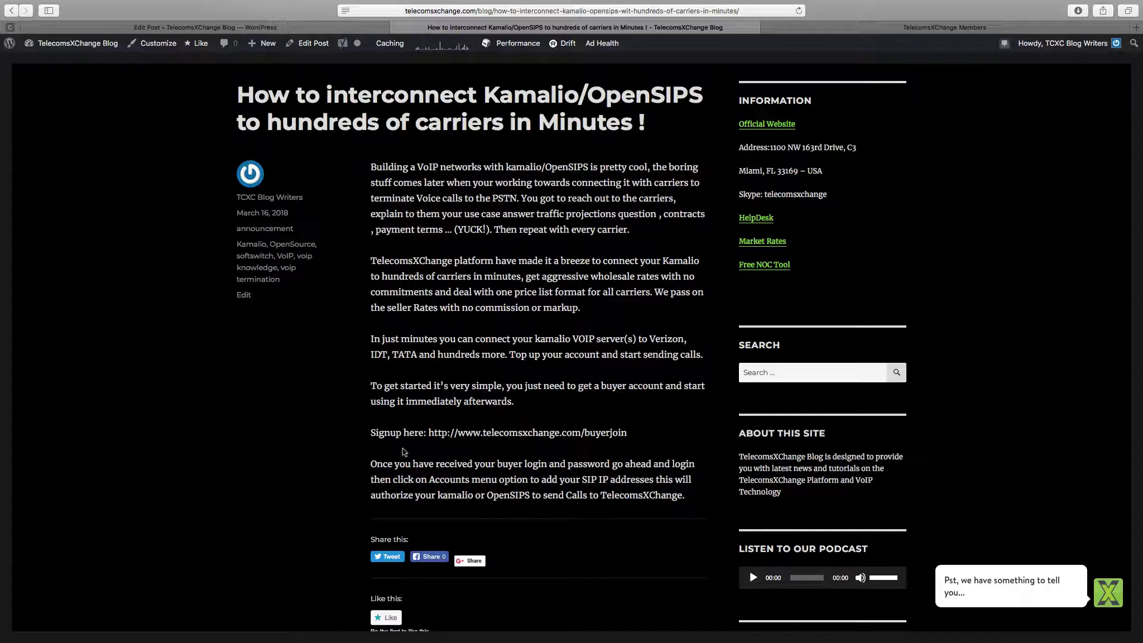
{"action": "mouse_move", "coordinate": [424, 6]}
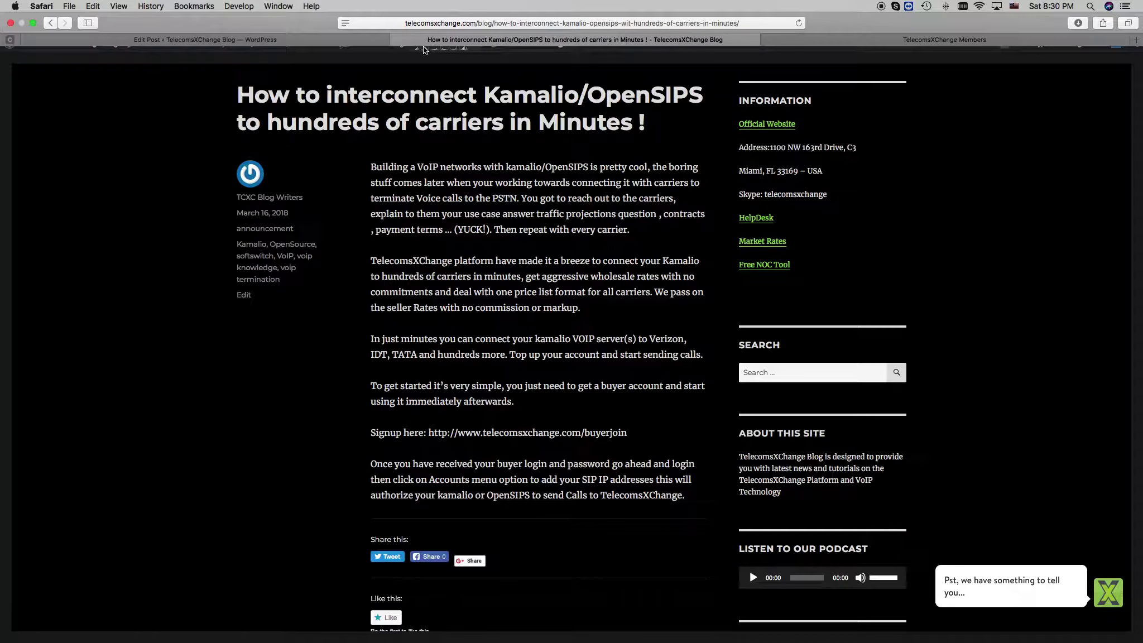
{"action": "scroll", "coordinate": [233, 57], "scroll_direction": "up", "scroll_amount": 5}
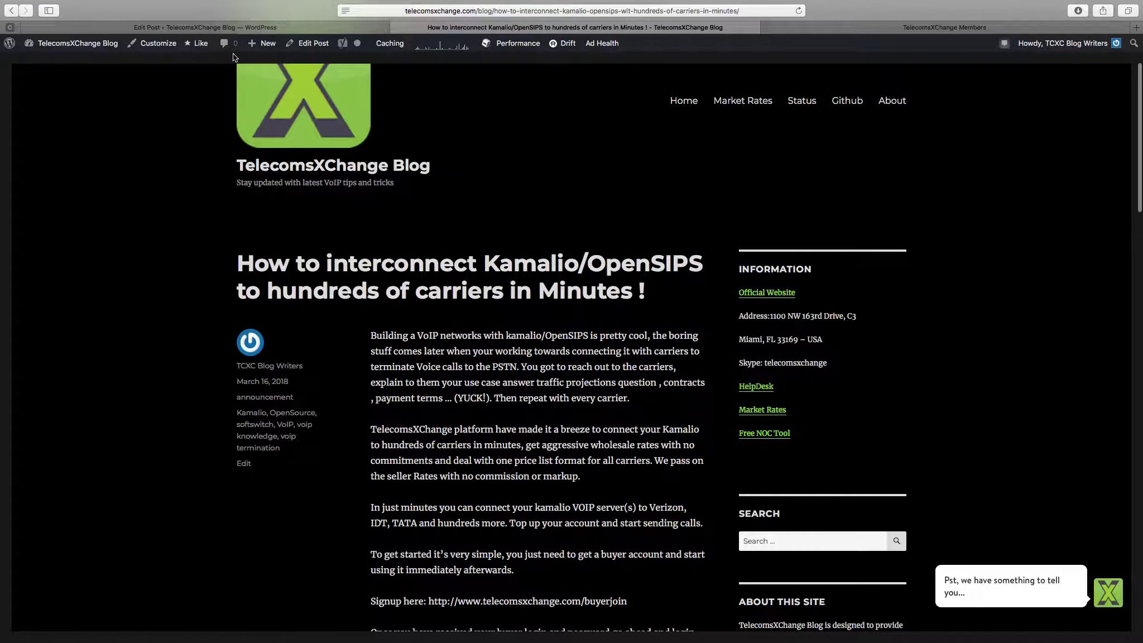
{"action": "left_click", "coordinate": [313, 42]}
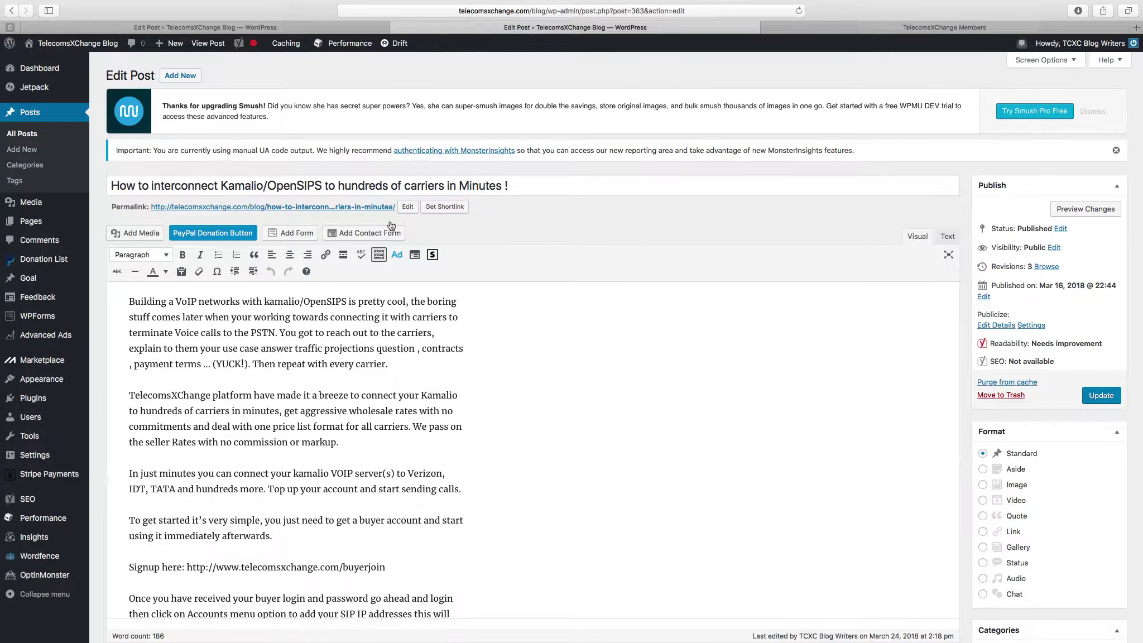
- Insert a new paragraph containing [tcxc-button] below the Signup link and Update the post
{"action": "scroll", "coordinate": [399, 341], "scroll_direction": "down", "scroll_amount": 5}
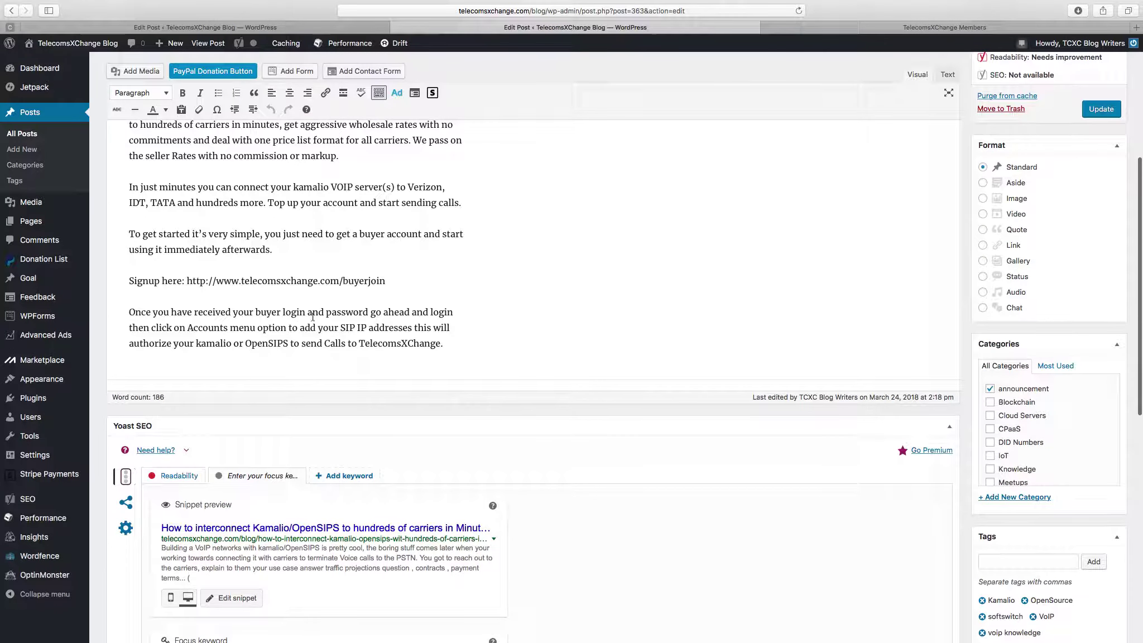
{"action": "left_click", "coordinate": [386, 281]}
{"action": "key", "text": "Return"}
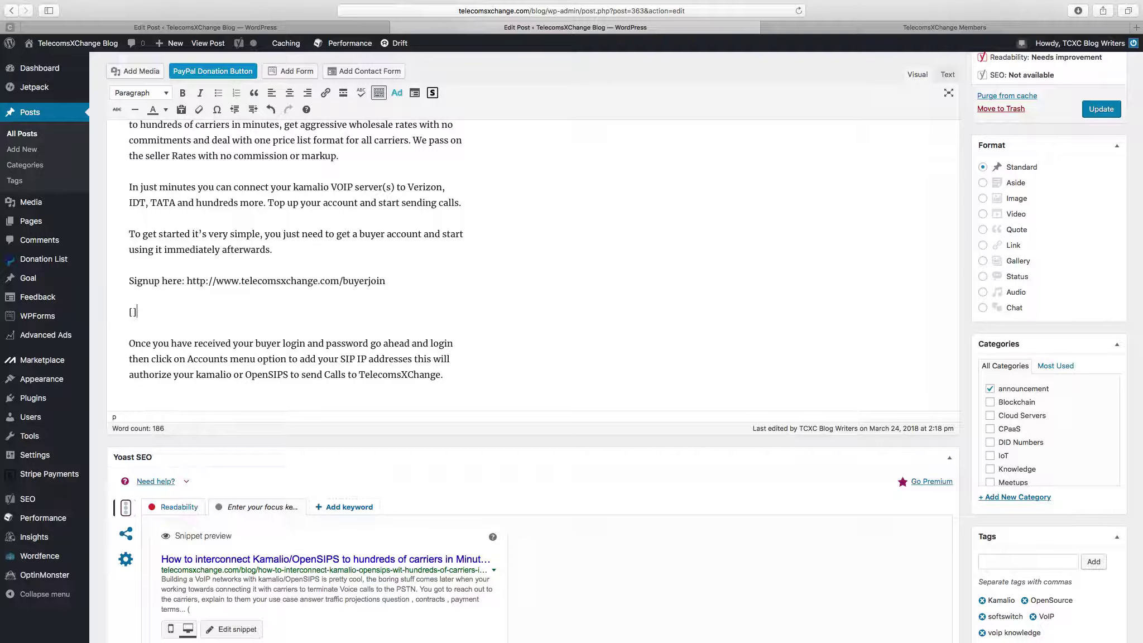
{"action": "type", "text": "tcxc-button"}
{"action": "left_click", "coordinate": [1092, 111]}
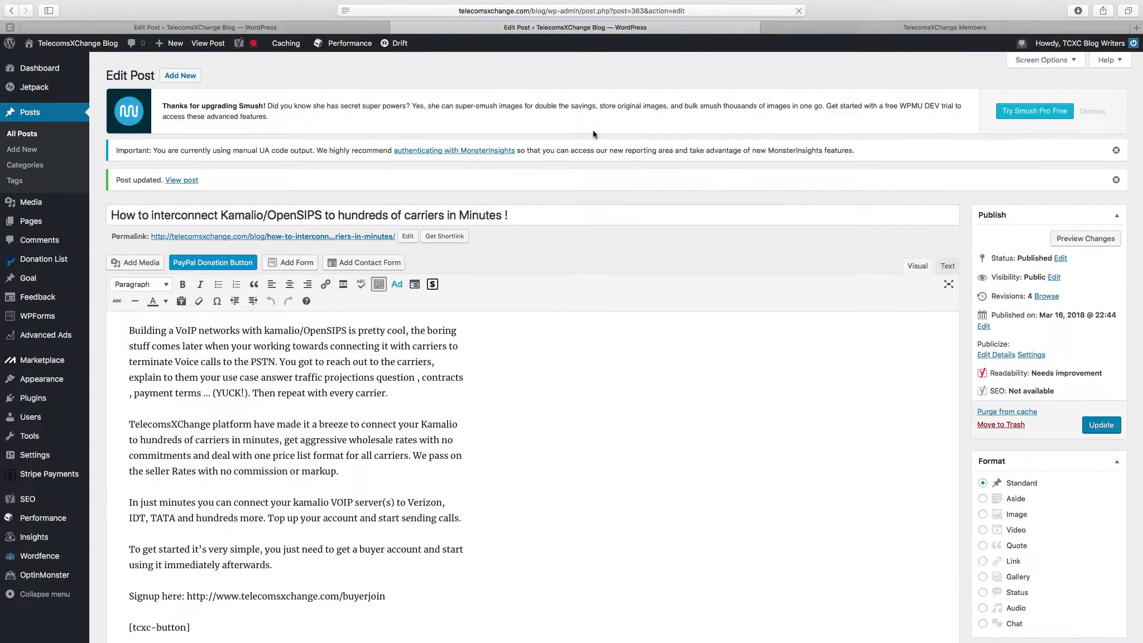
- On the live post, request a Talk To Sales Now callback to a test phone number
{"action": "left_click", "coordinate": [208, 45]}
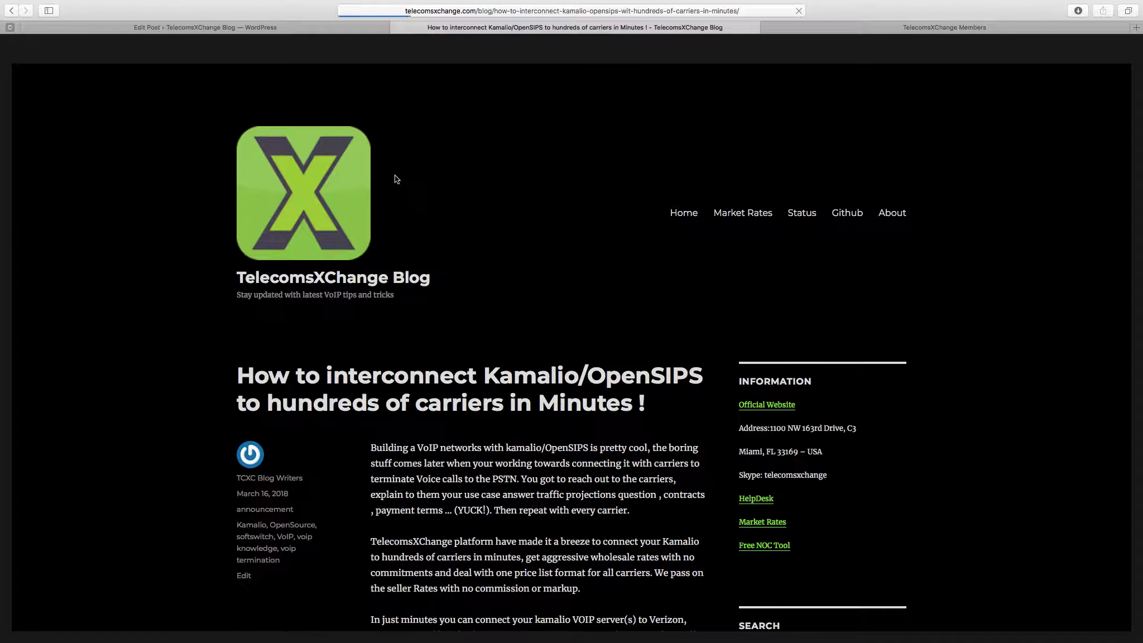
{"action": "scroll", "coordinate": [395, 179], "scroll_direction": "down", "scroll_amount": 6}
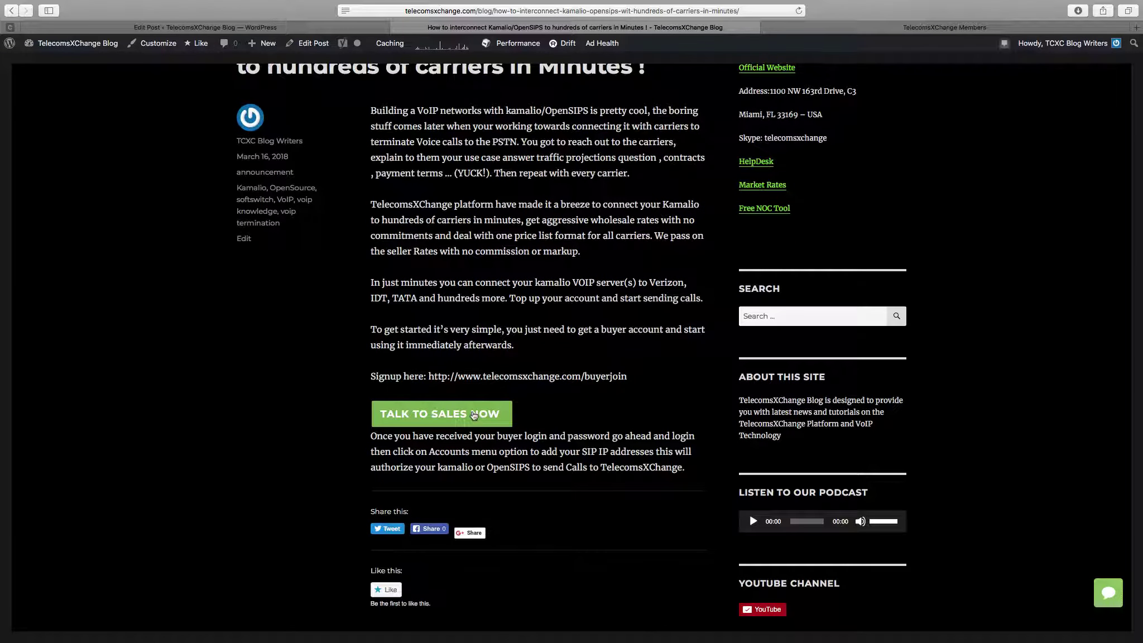
{"action": "left_click", "coordinate": [478, 419]}
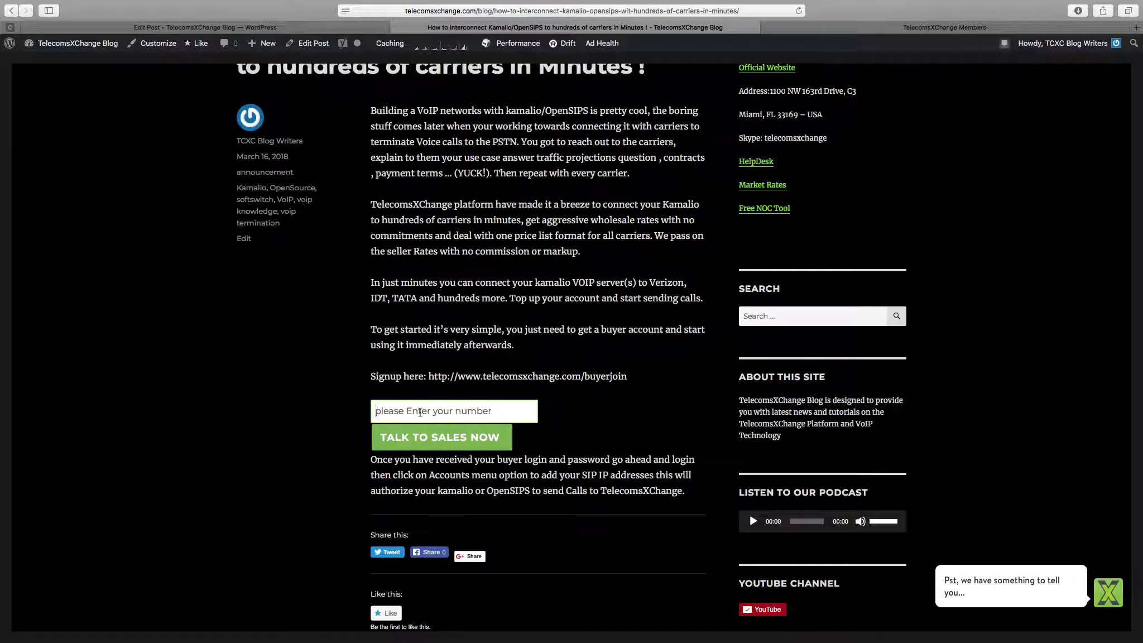
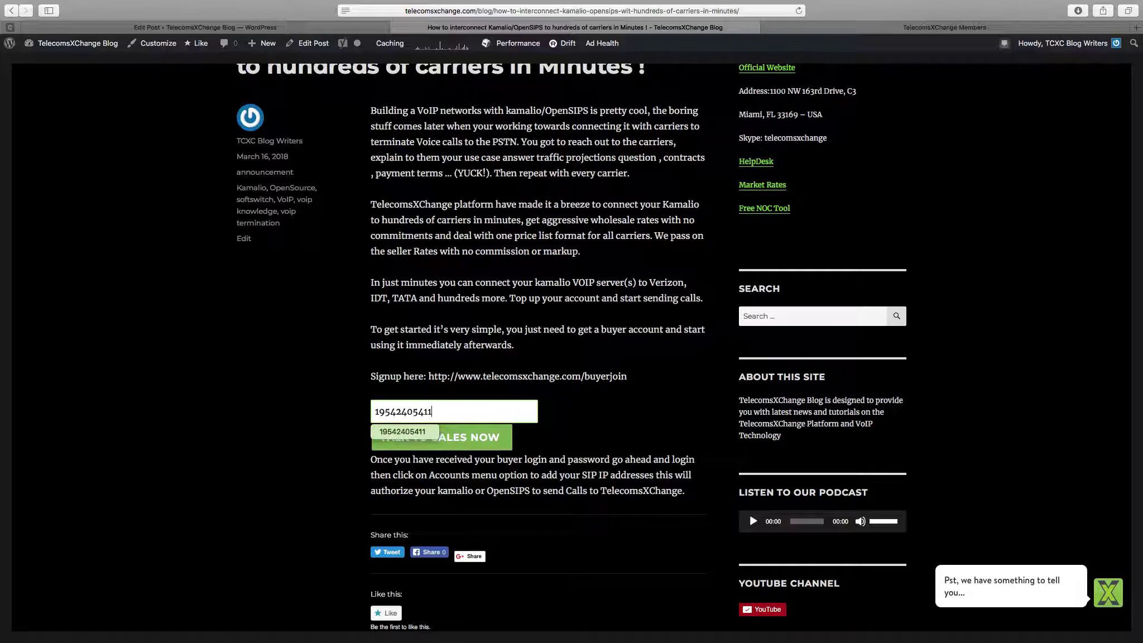
{"action": "left_click", "coordinate": [606, 416]}
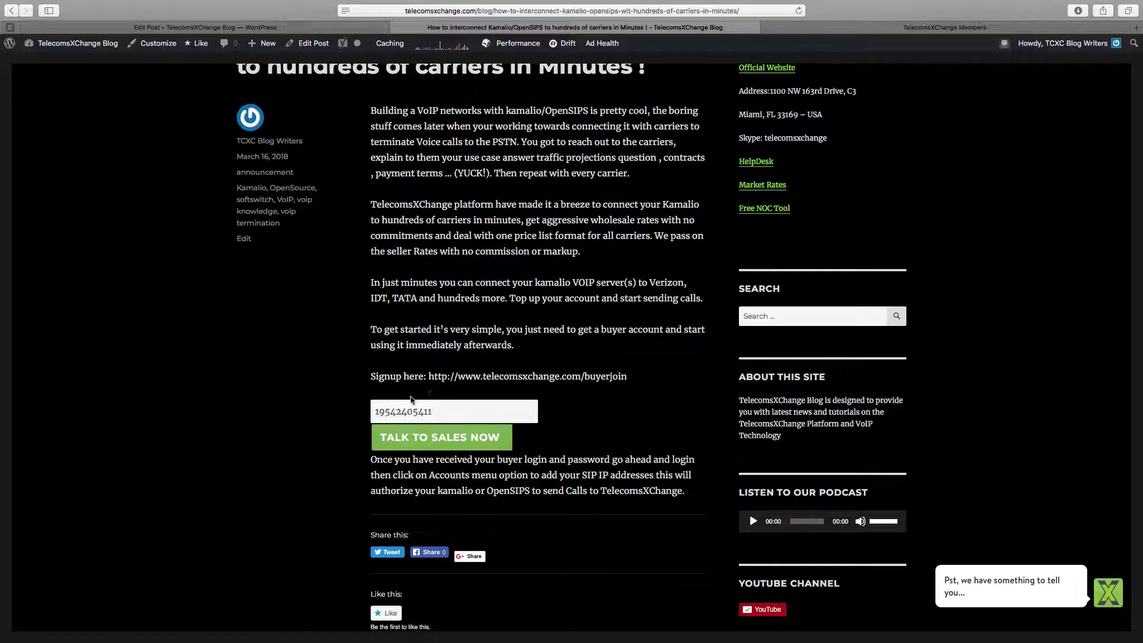
{"action": "left_click", "coordinate": [422, 442]}
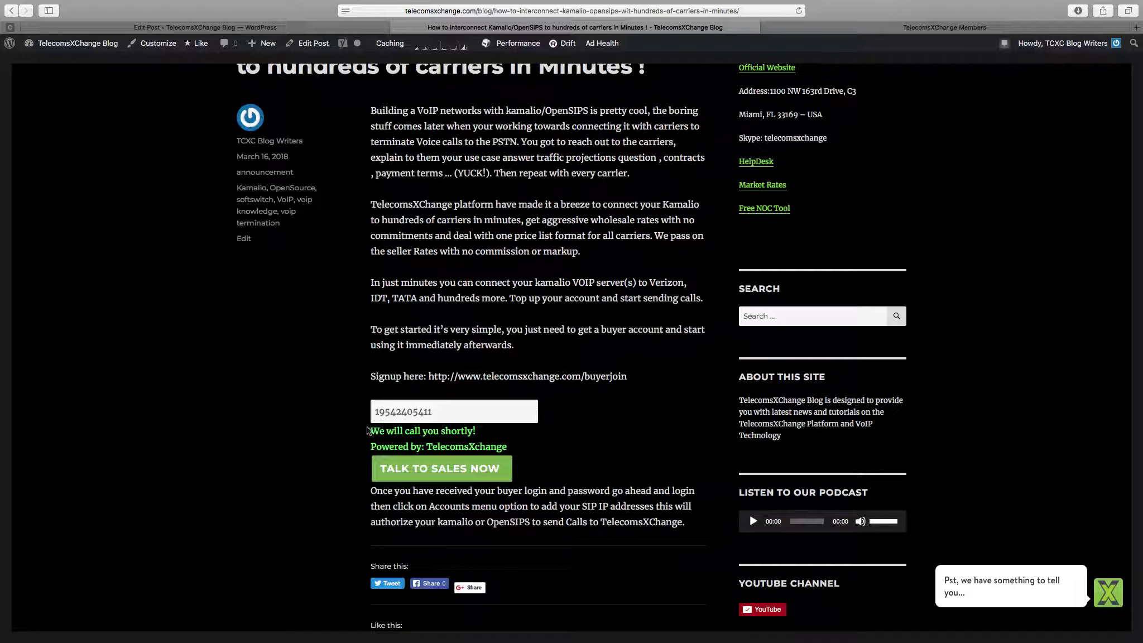
- Confirm the "We will call you shortly!" reply and go to the Members portal's Live Calls
{"action": "left_click_drag", "start_coordinate": [369, 432], "coordinate": [533, 436]}
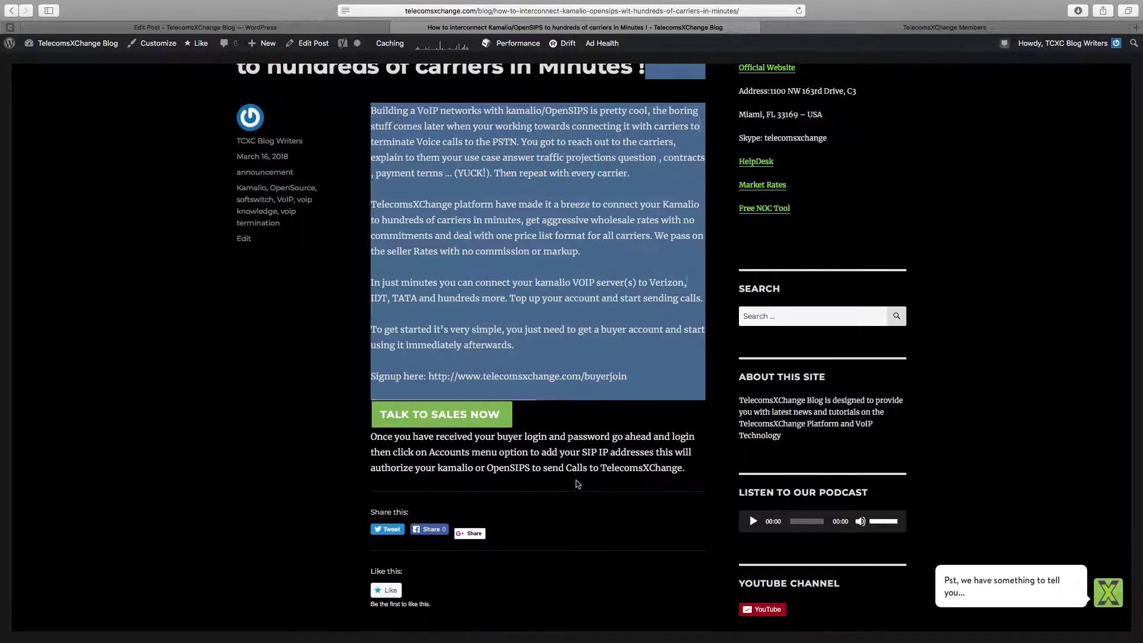
{"action": "left_click", "coordinate": [577, 482]}
{"action": "left_click", "coordinate": [945, 28]}
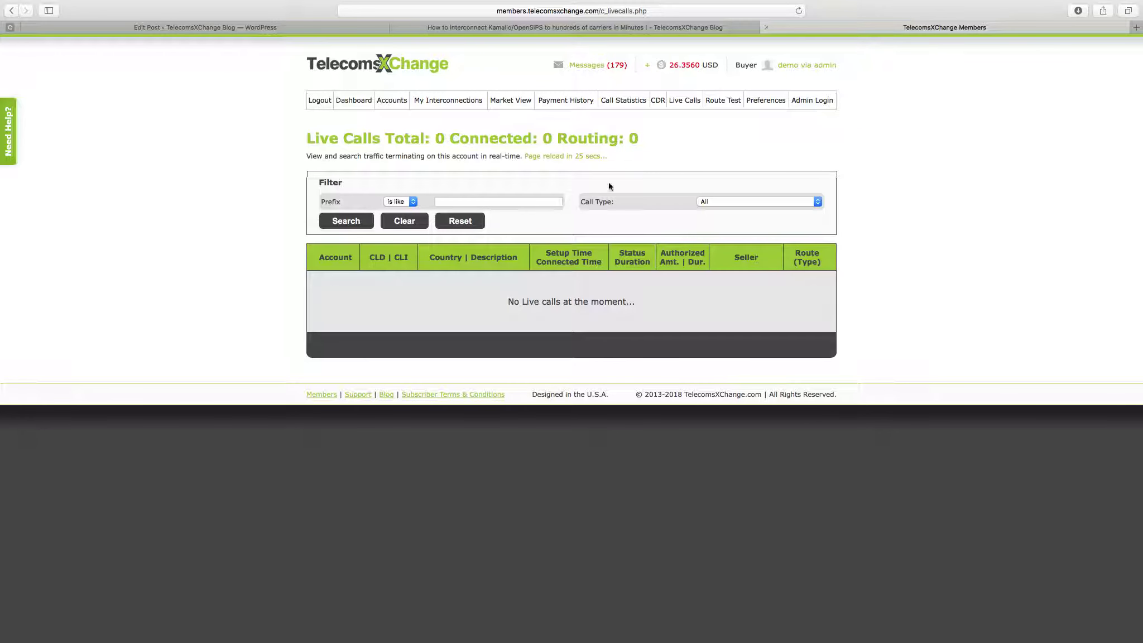
- Refresh Live Calls to show 2 calls, one Connected and one Routing, then return to the blog post
{"action": "left_click", "coordinate": [355, 222]}
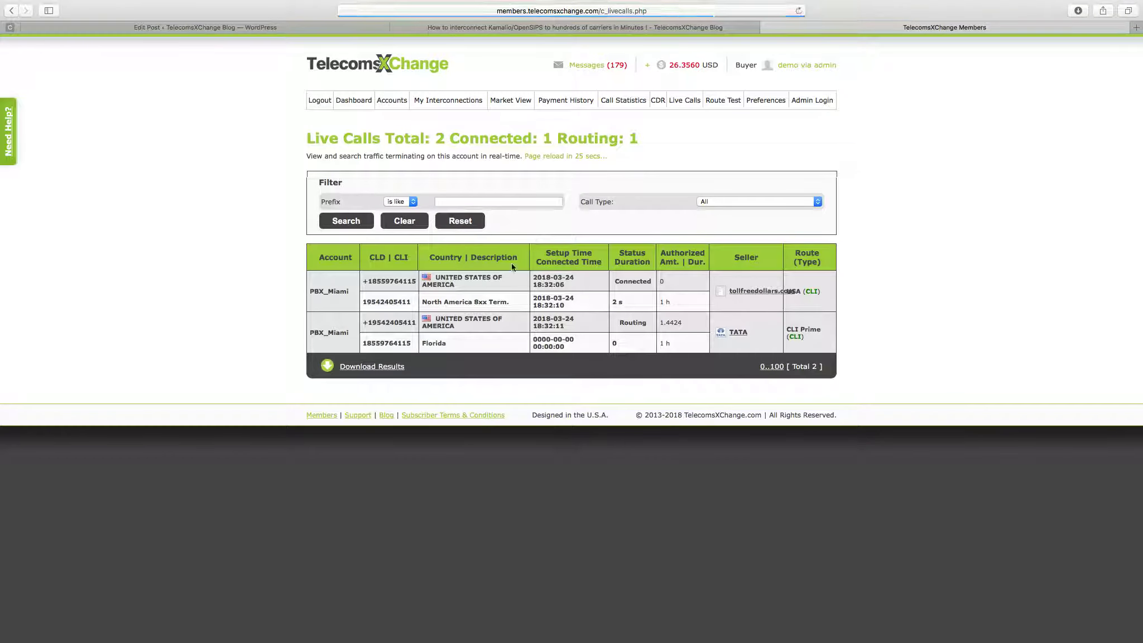
{"action": "double_click", "coordinate": [630, 281]}
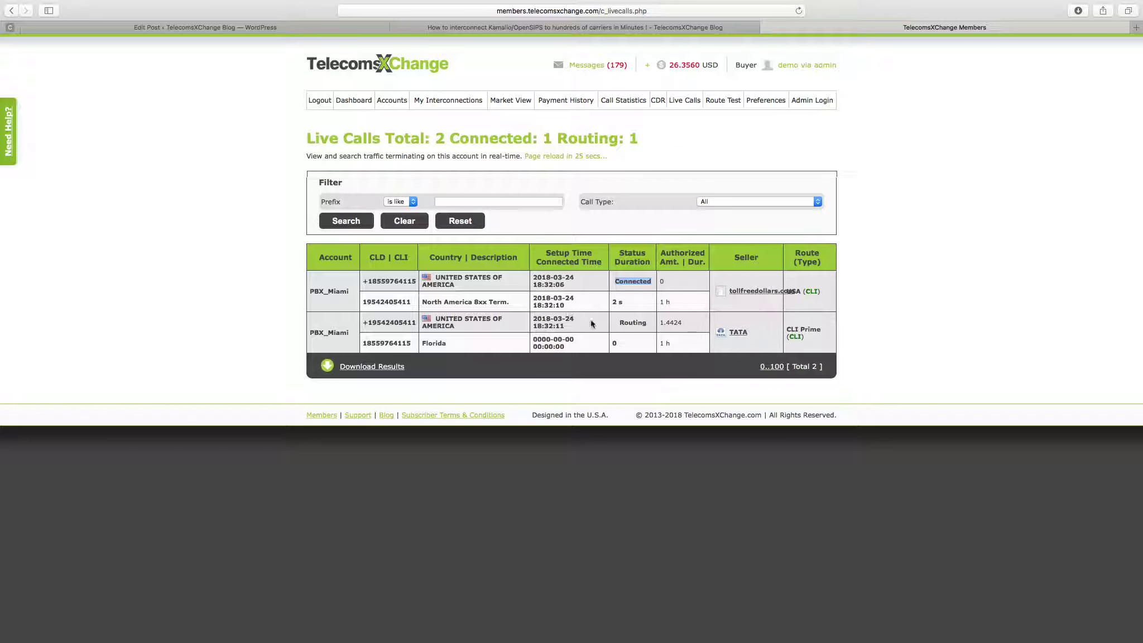
{"action": "double_click", "coordinate": [637, 322]}
{"action": "double_click", "coordinate": [395, 322]}
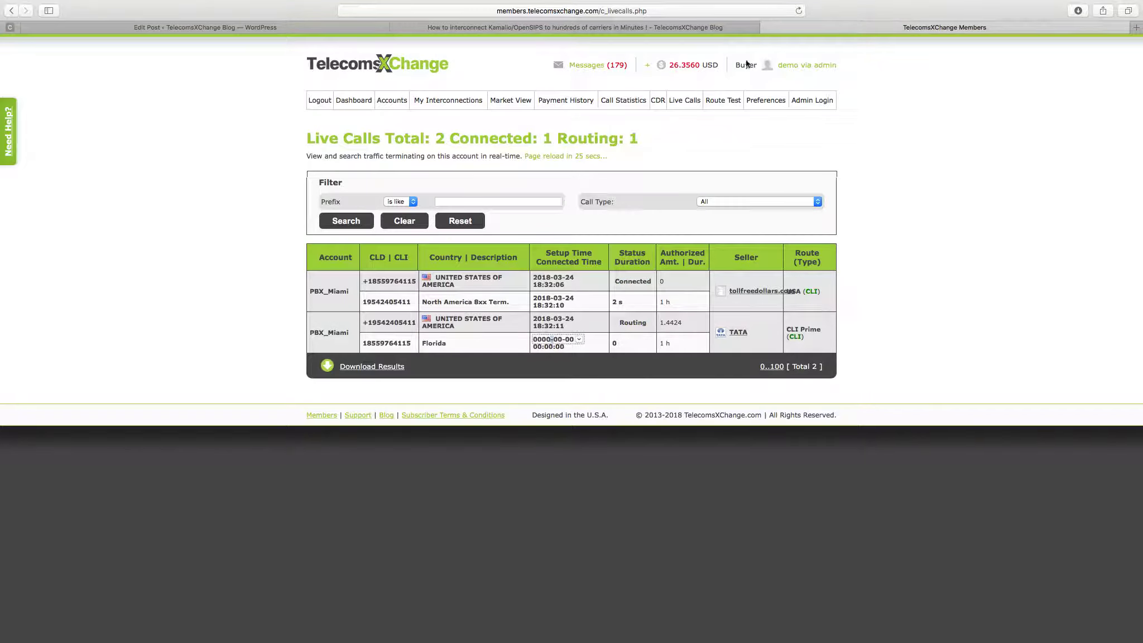
{"action": "left_click", "coordinate": [612, 29]}
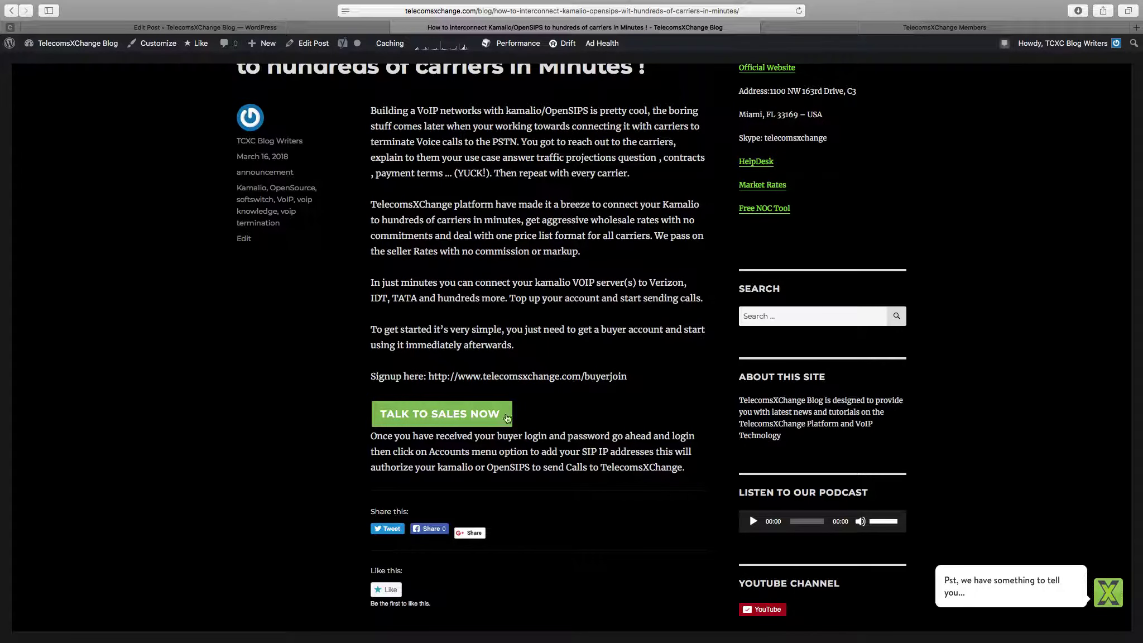